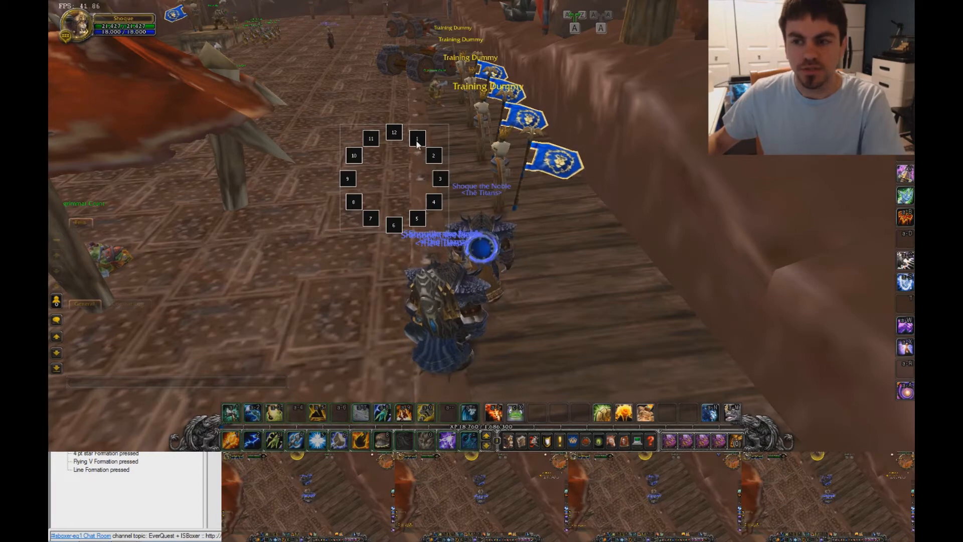
Use button 1 of the radial menu to show the second character's map, close that map, and return to the main game window.
click(417, 144)
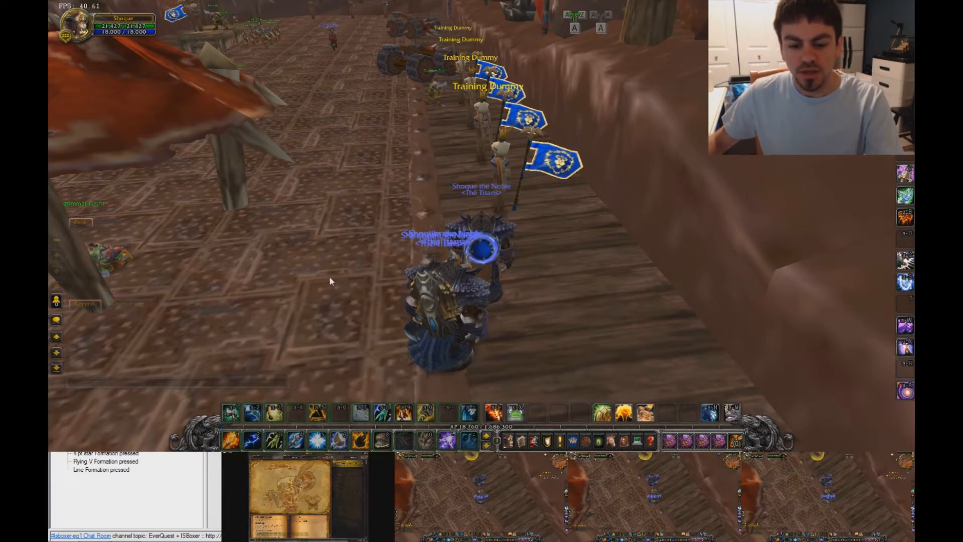
click(306, 494)
key(m)
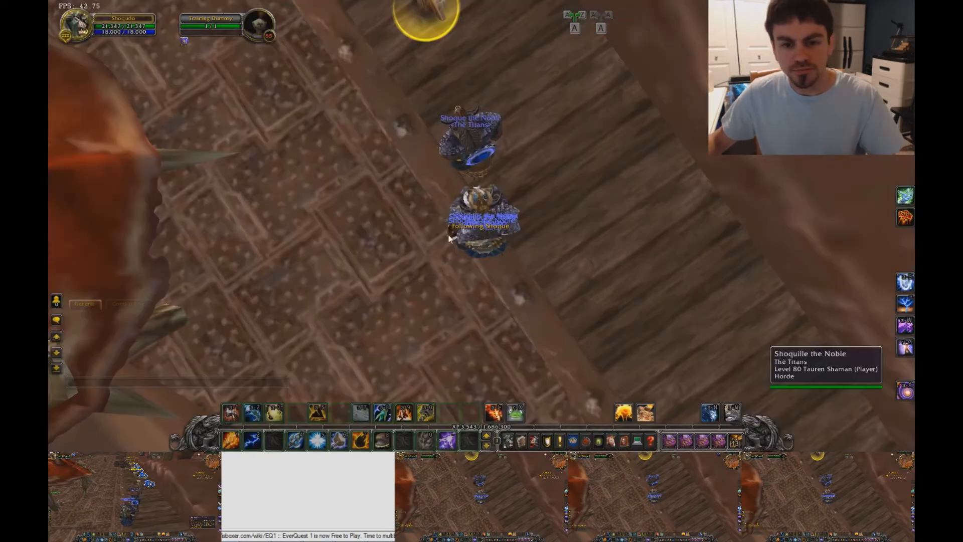
key(ctrl+alt+1)
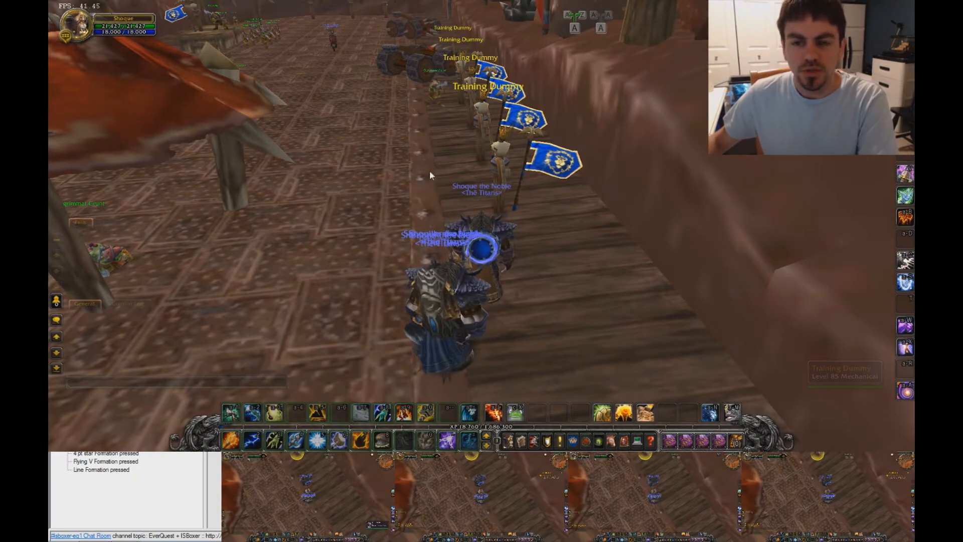
Call up the radial menu at several spots in the game view and try its button 3.
middle_click(671, 245)
middle_click(390, 208)
middle_click(176, 113)
middle_click(582, 214)
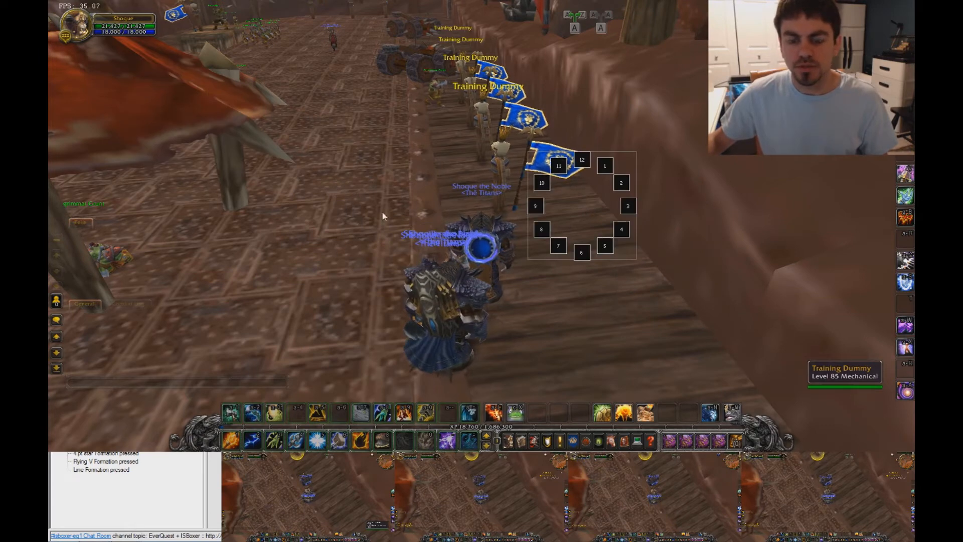
middle_click(381, 210)
middle_click(399, 101)
middle_click(255, 185)
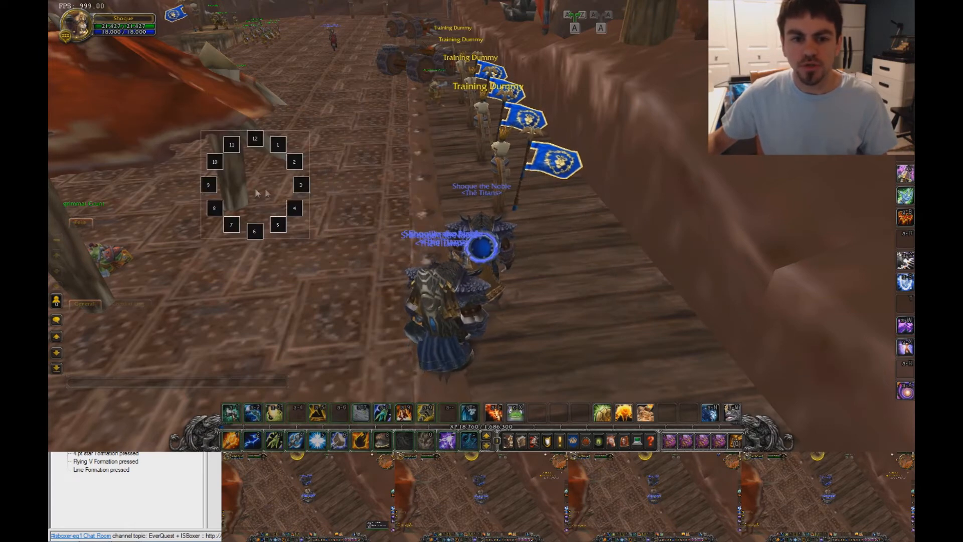
click(300, 186)
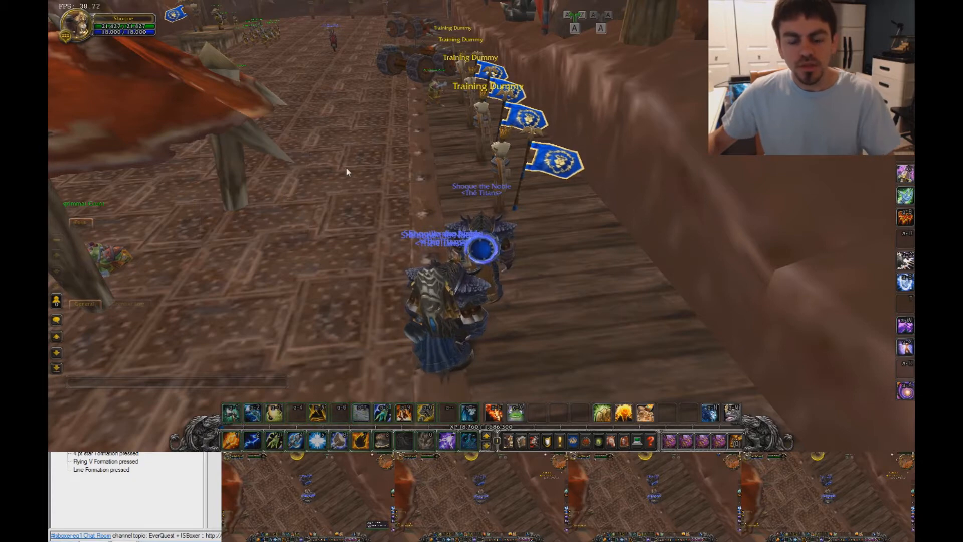
Switch to ISBoxer Toolkit and examine the My Radial menu's template and button set assignments.
click(206, 463)
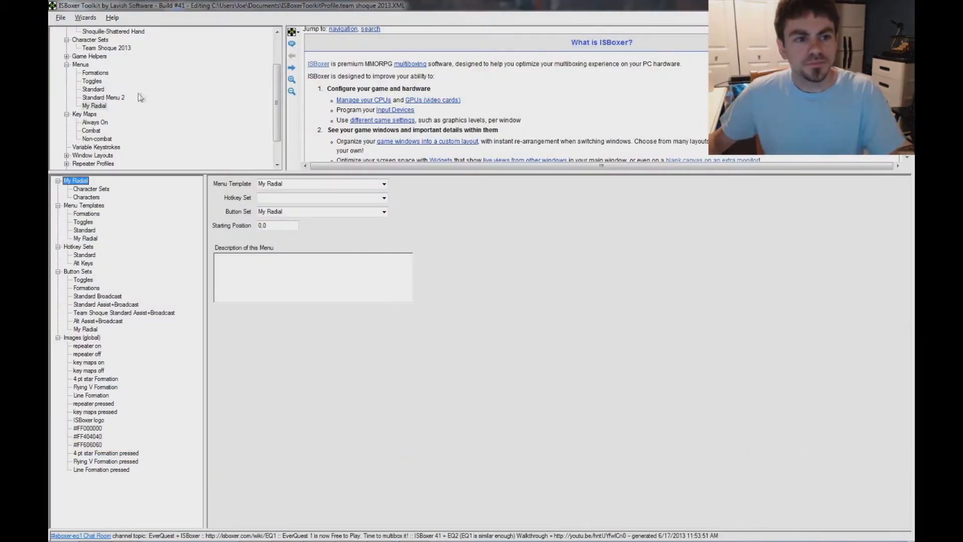
click(163, 85)
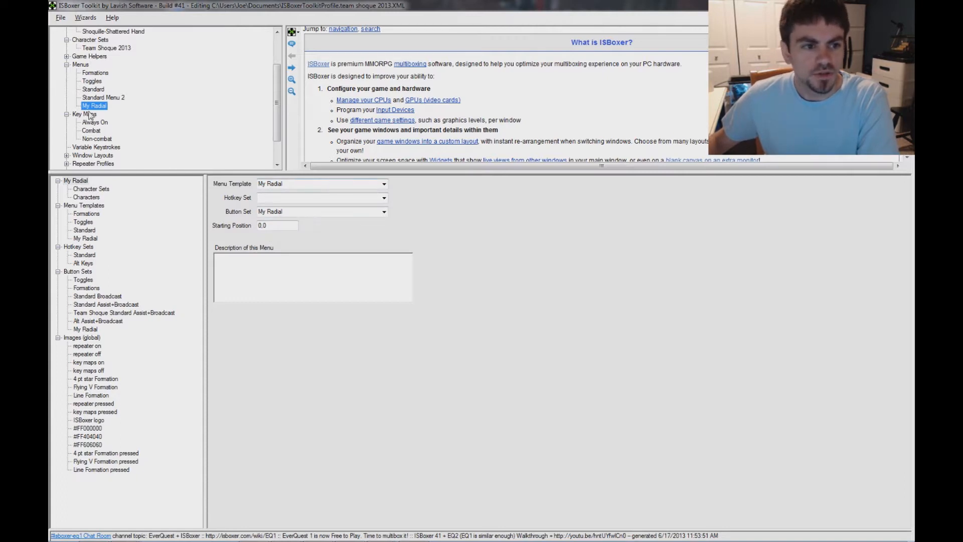
click(296, 213)
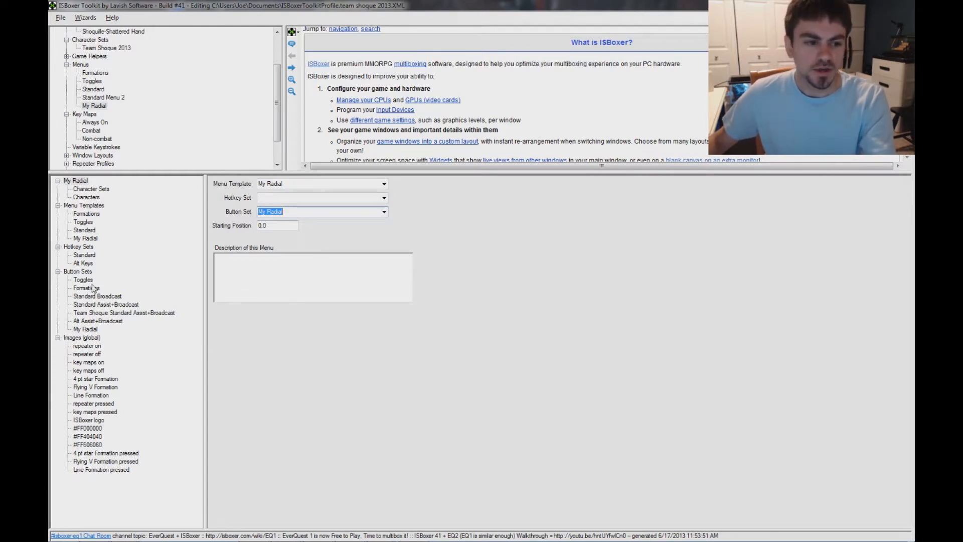
Examine the My Radial button set: the text of buttons 1 and 12 and the keystroke action of button 1.
click(90, 329)
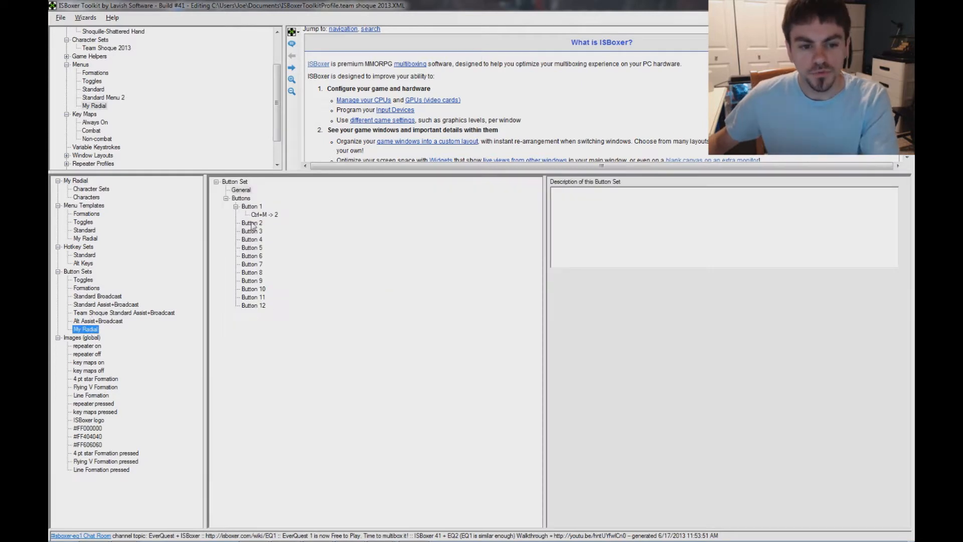
click(251, 207)
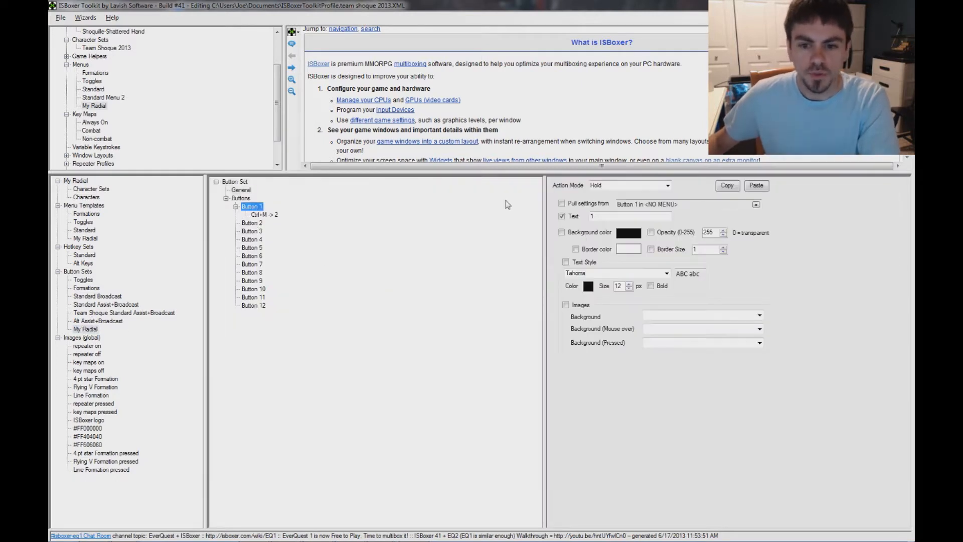
click(600, 218)
click(256, 306)
key(Tab)
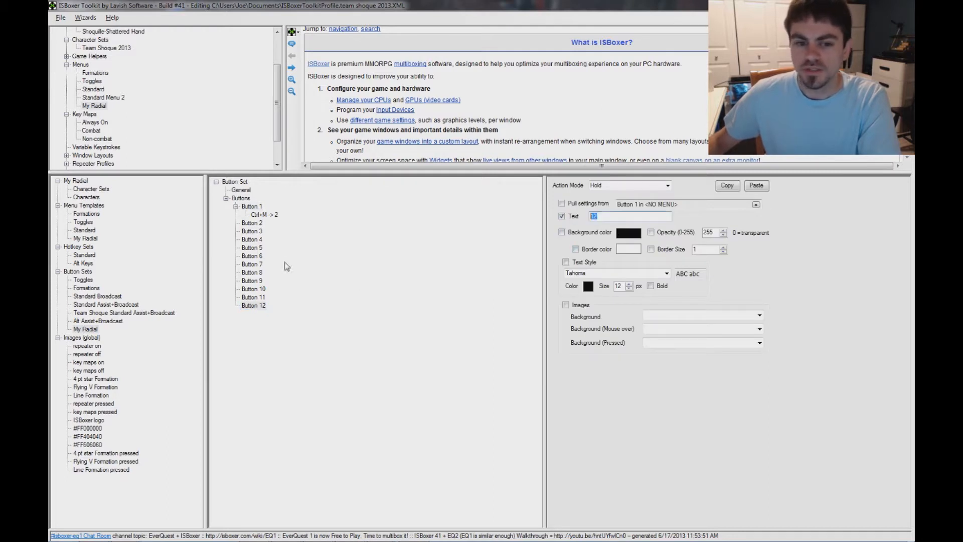
click(262, 214)
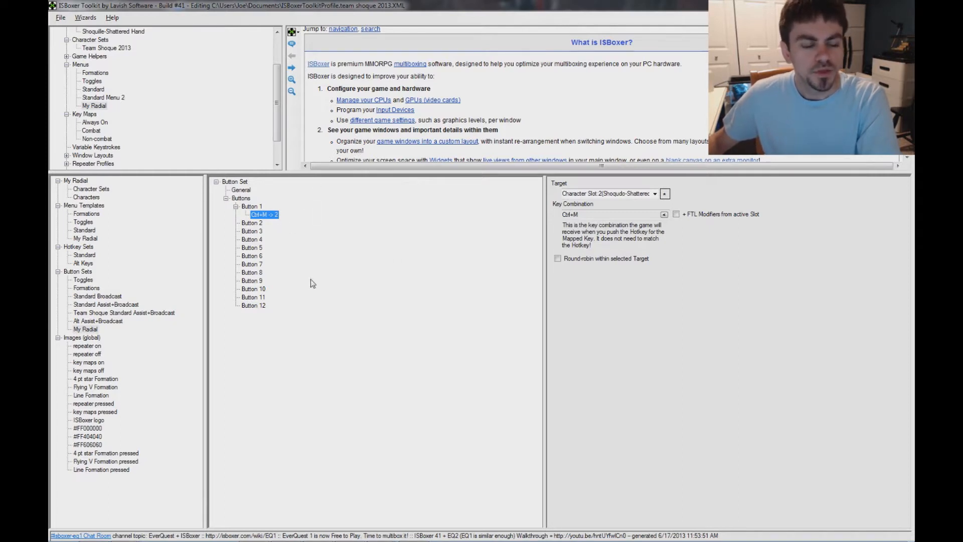
Create a new menu named "Radial Menu".
click(104, 105)
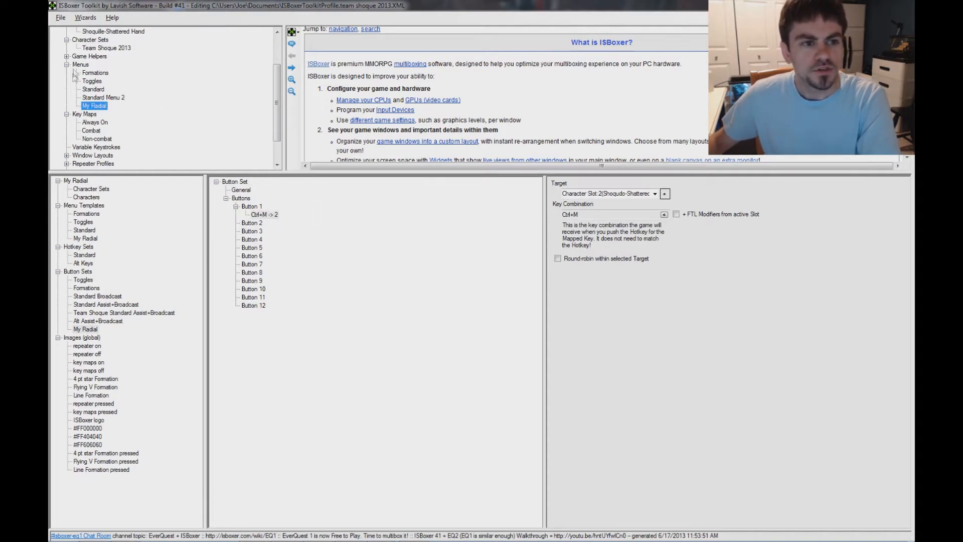
click(88, 65)
right_click(88, 66)
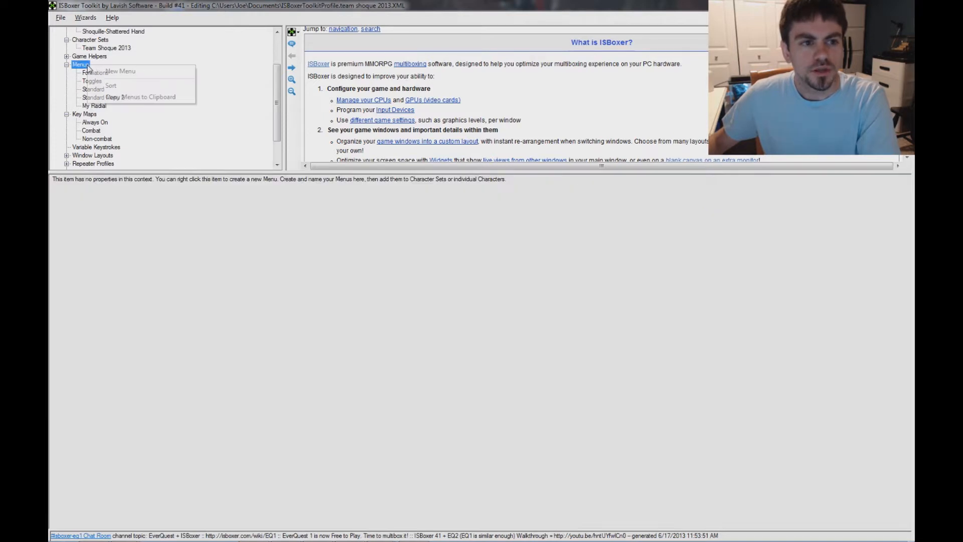
click(119, 72)
text(Rand)
key(BackSpace)
key(BackSpace)
text(dia)
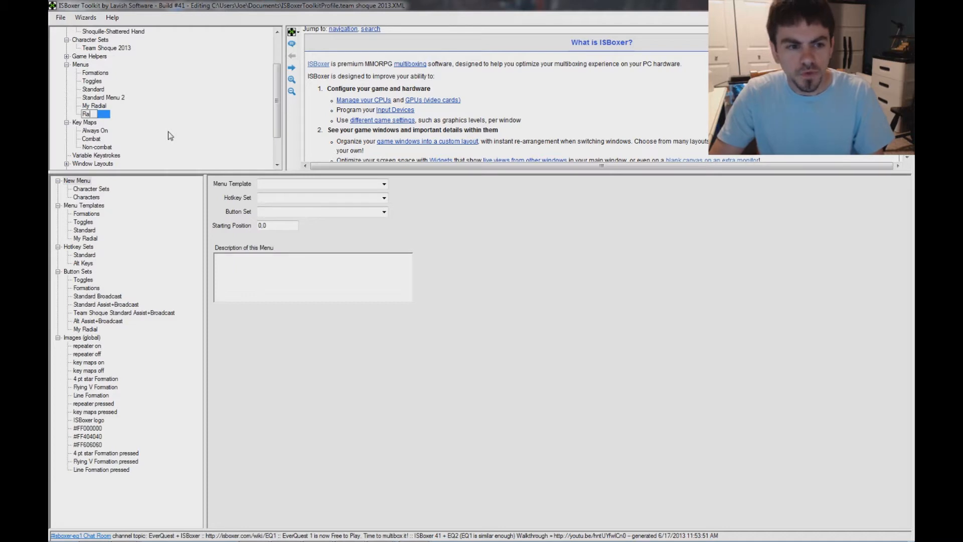
text(l Menu)
key(Return)
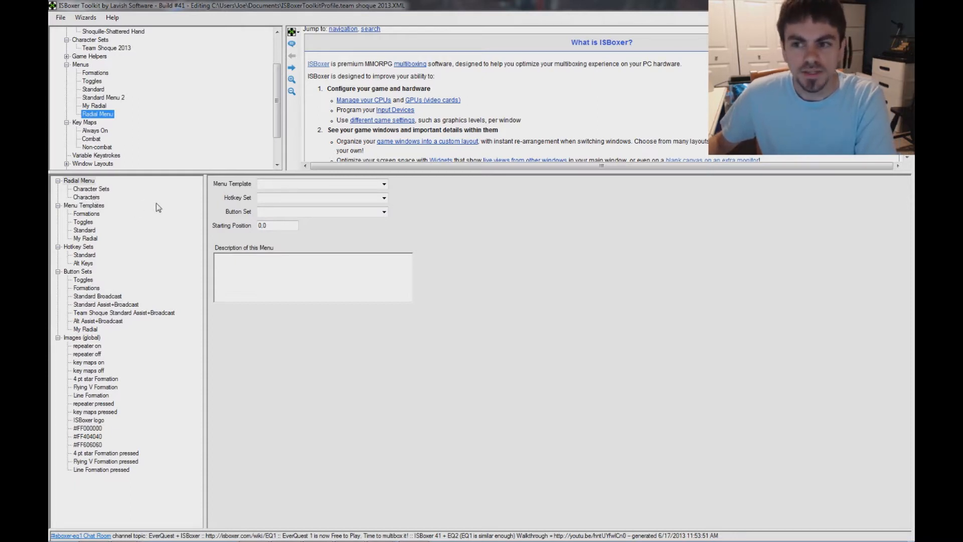
Review the mapped keys in the Always On, Combat and Non-combat key maps.
click(93, 130)
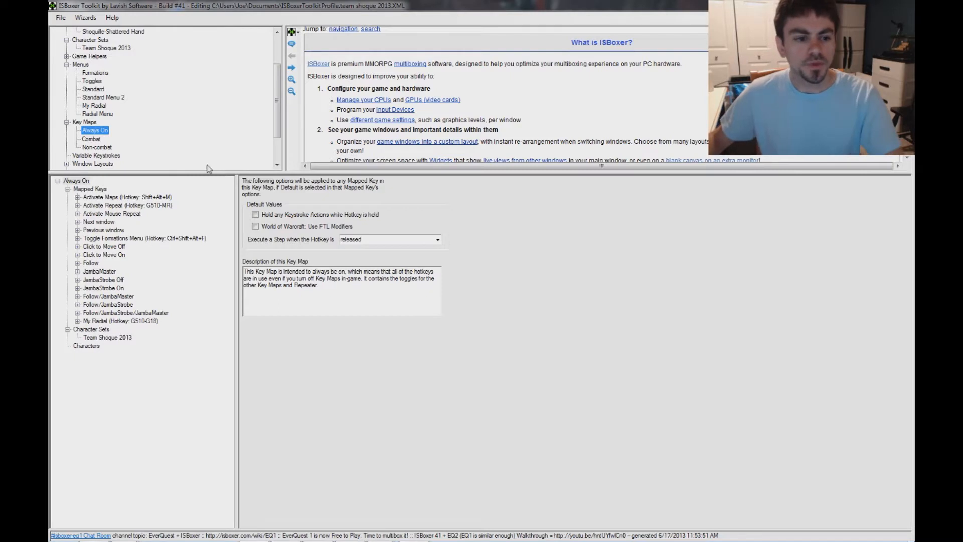
click(97, 139)
click(97, 147)
click(97, 131)
click(96, 138)
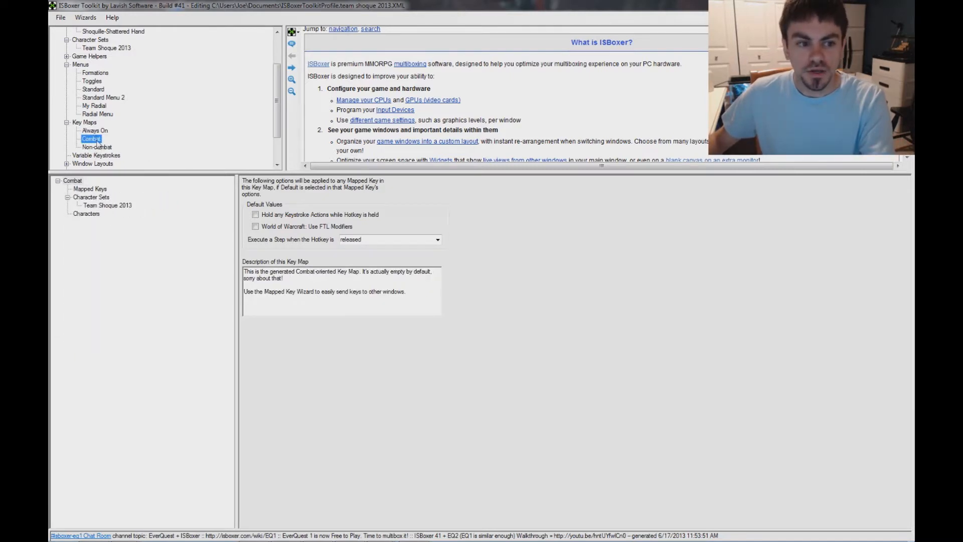
click(97, 147)
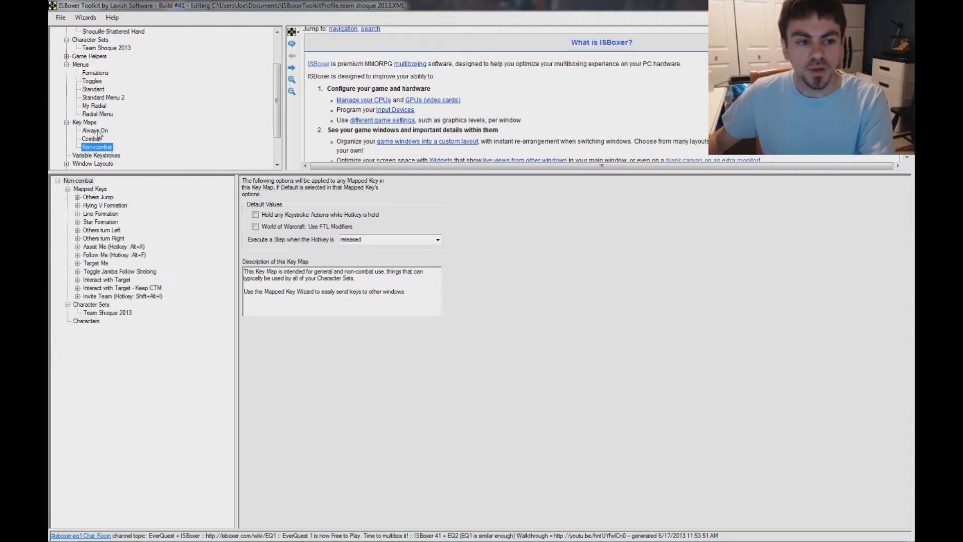
Add a new mapped key named "Radial Toggle" to the Always On key map.
click(97, 131)
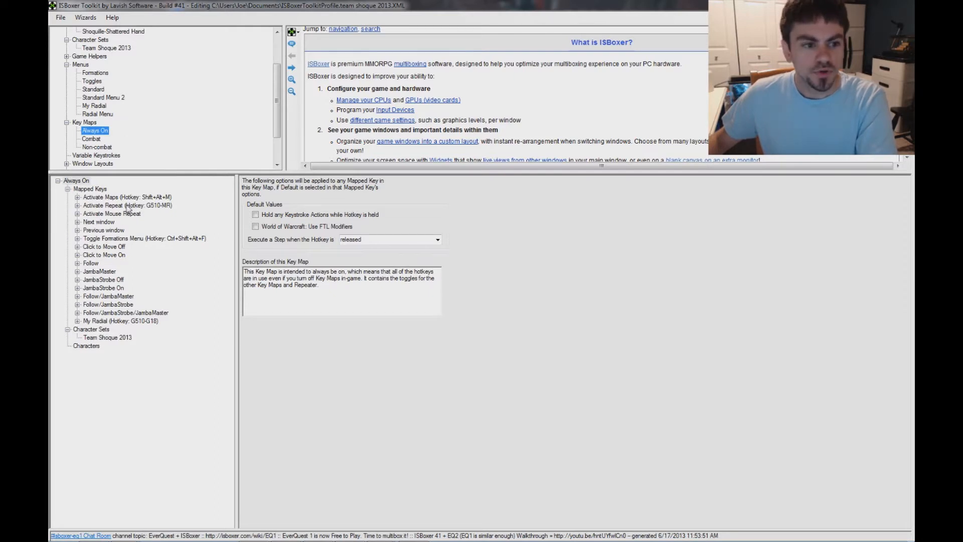
right_click(97, 190)
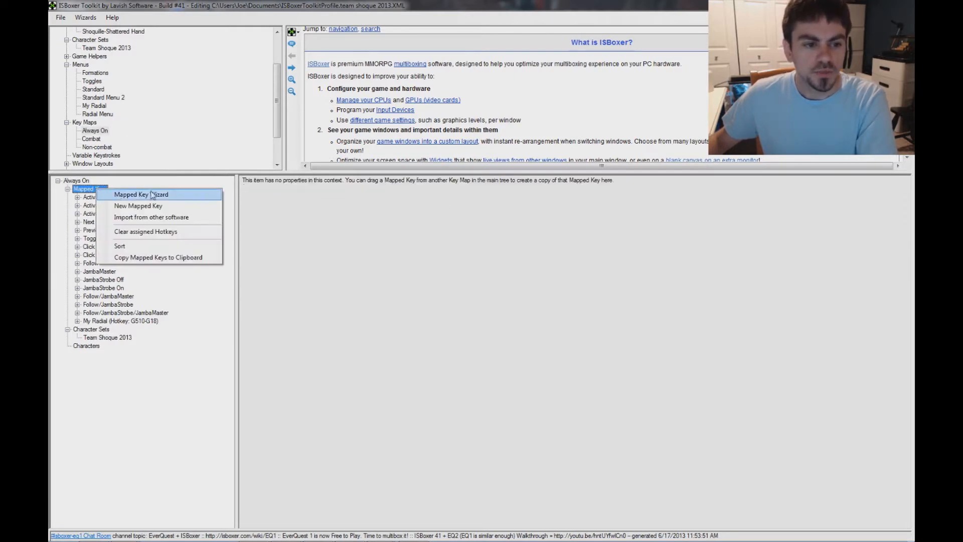
click(144, 206)
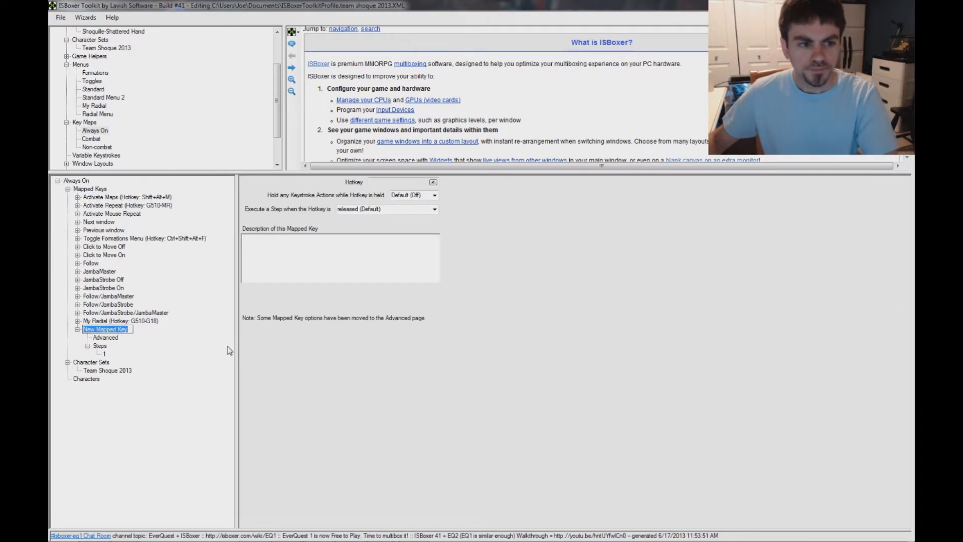
text(Ra)
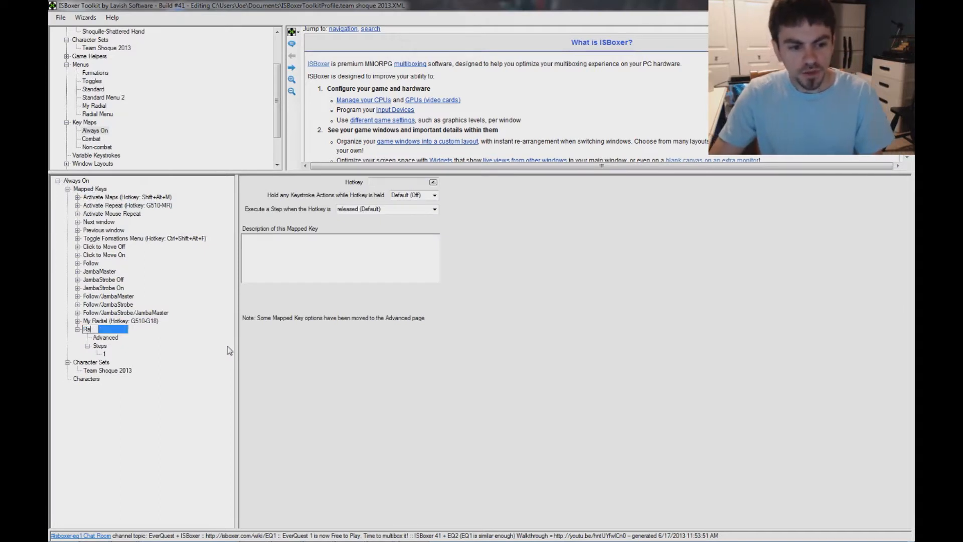
text(dial Toggle)
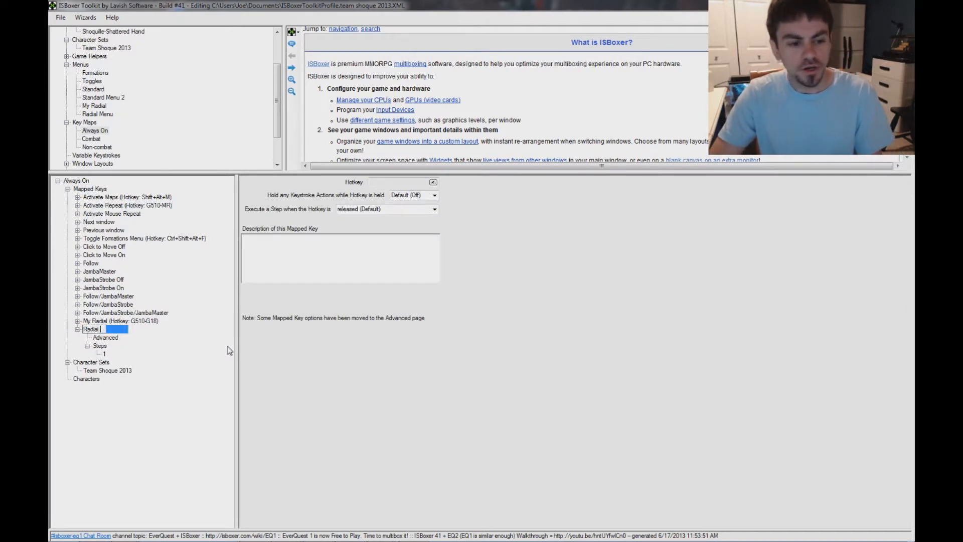
key(Return)
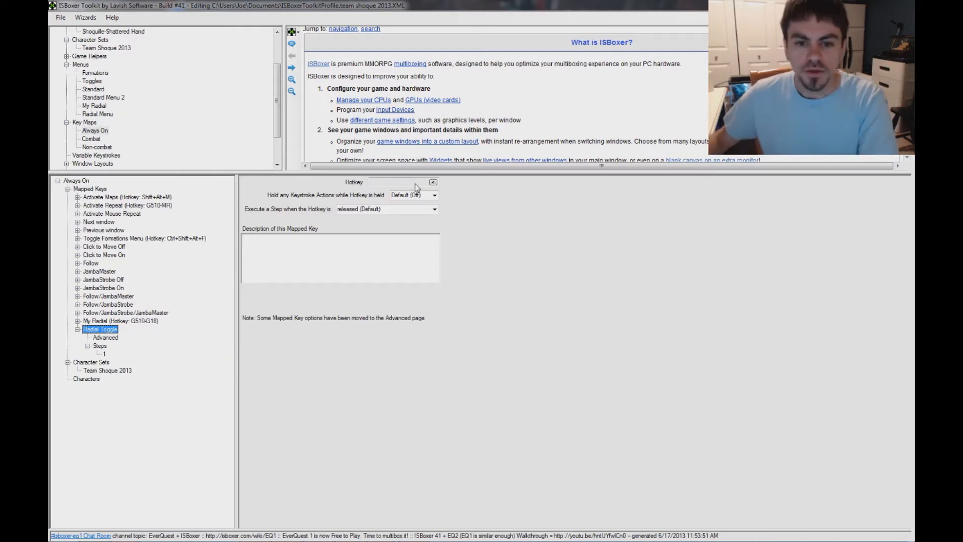
Assign G510-G17 as the hotkey of the Radial Toggle mapped key.
click(433, 182)
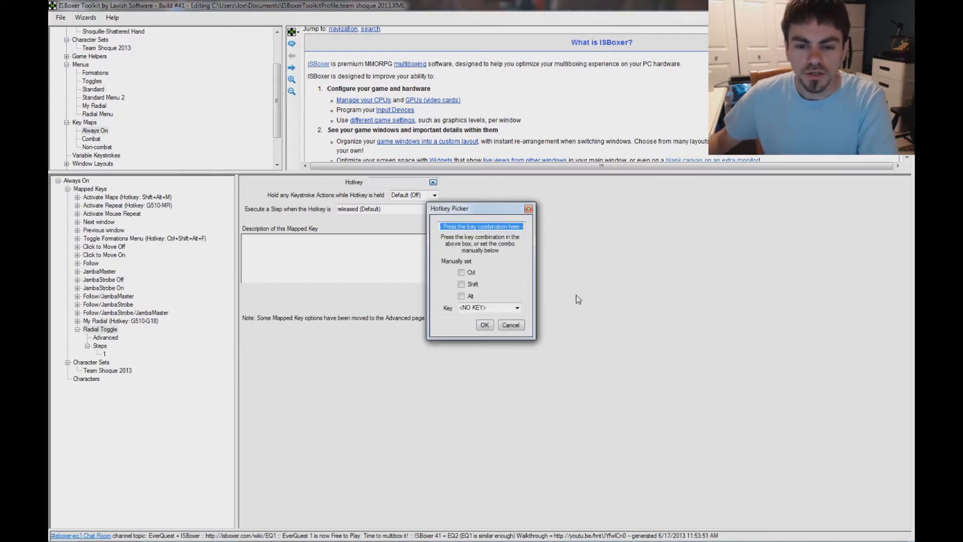
click(517, 308)
drag(517, 323, 520, 484)
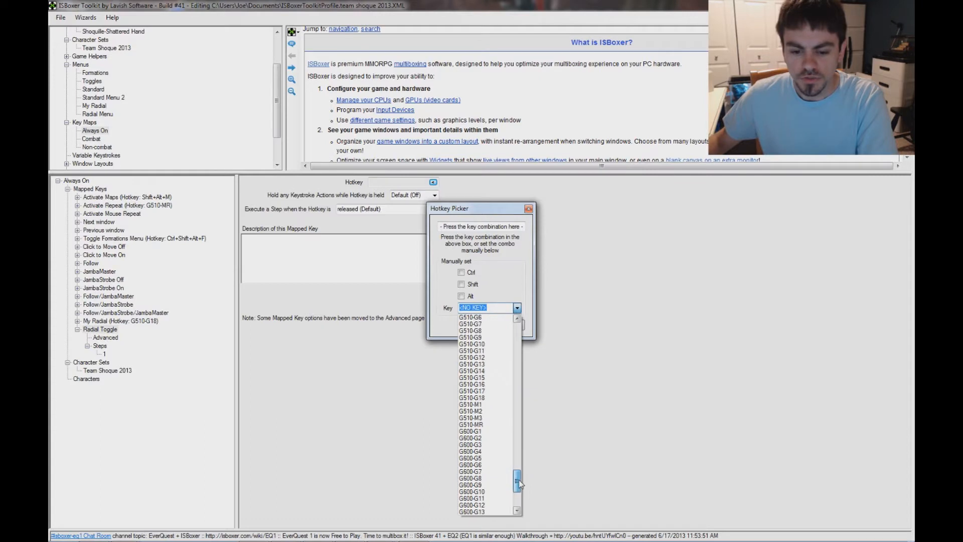
click(491, 391)
click(483, 329)
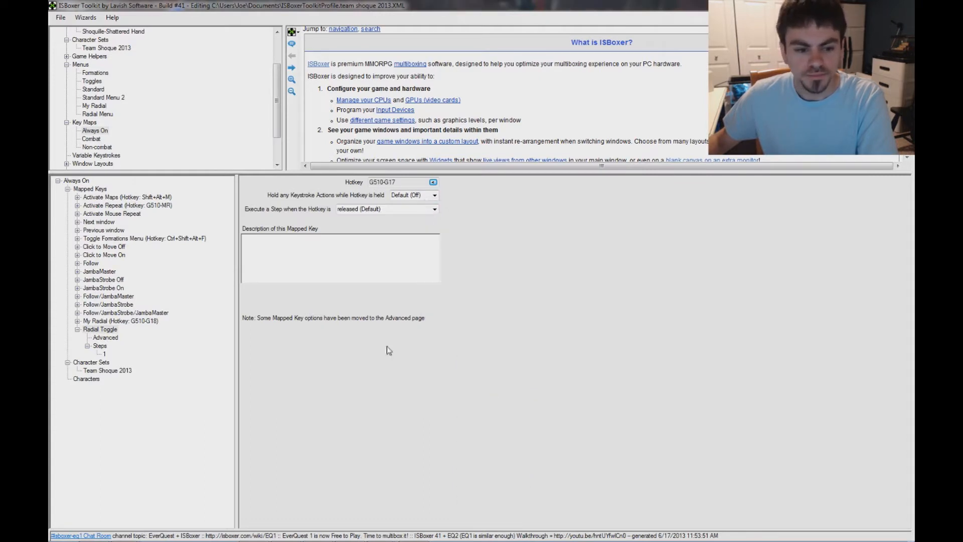
Add a Menu State action to step 1 of the Radial Toggle mapped key.
click(102, 346)
click(104, 354)
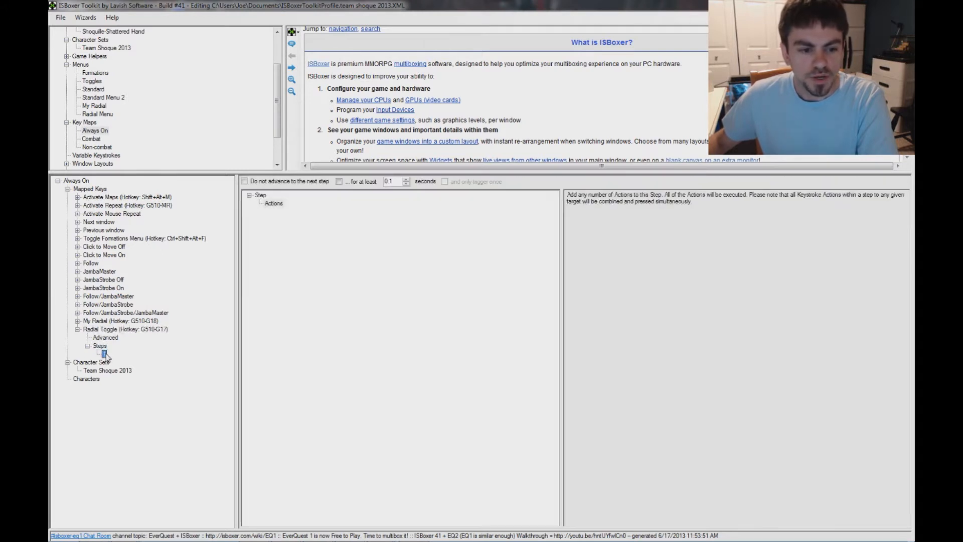
right_click(280, 206)
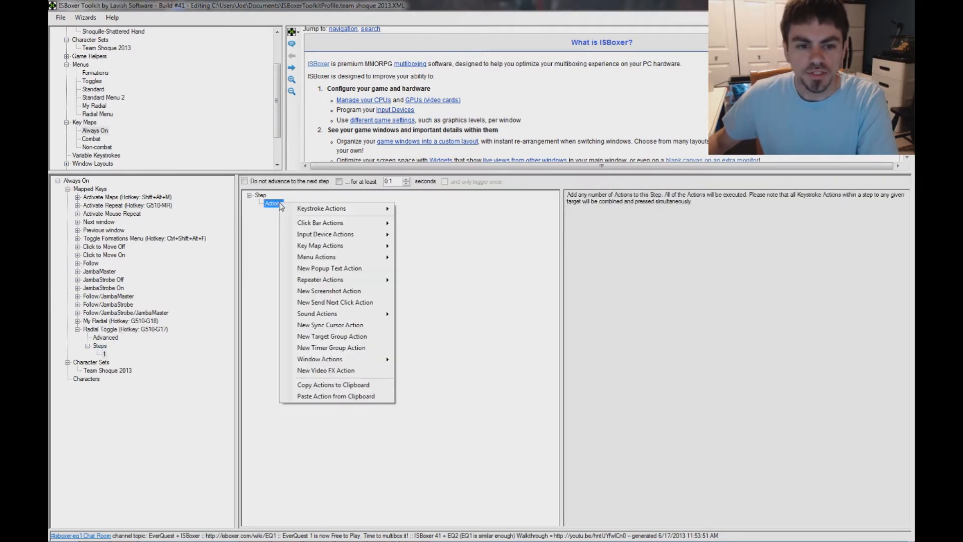
mouse_move(330, 260)
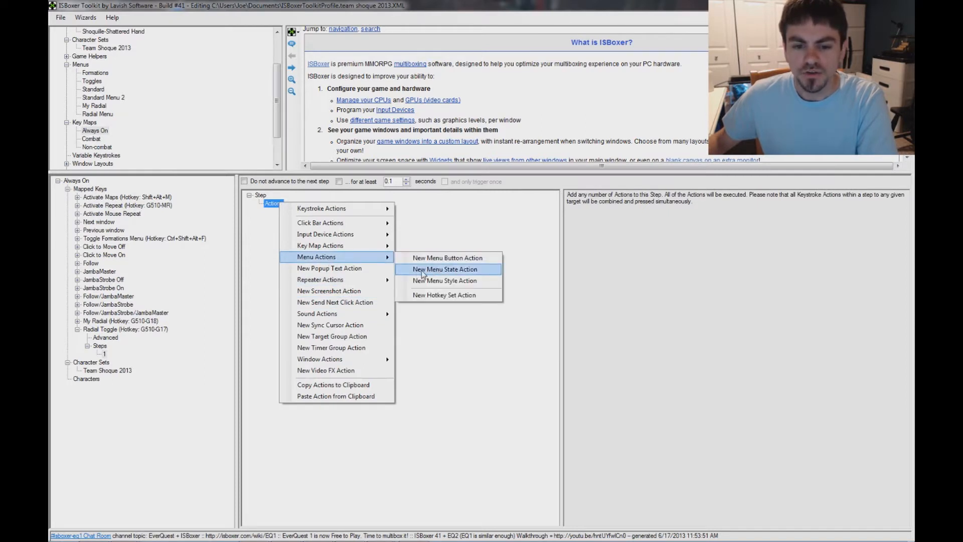
click(474, 271)
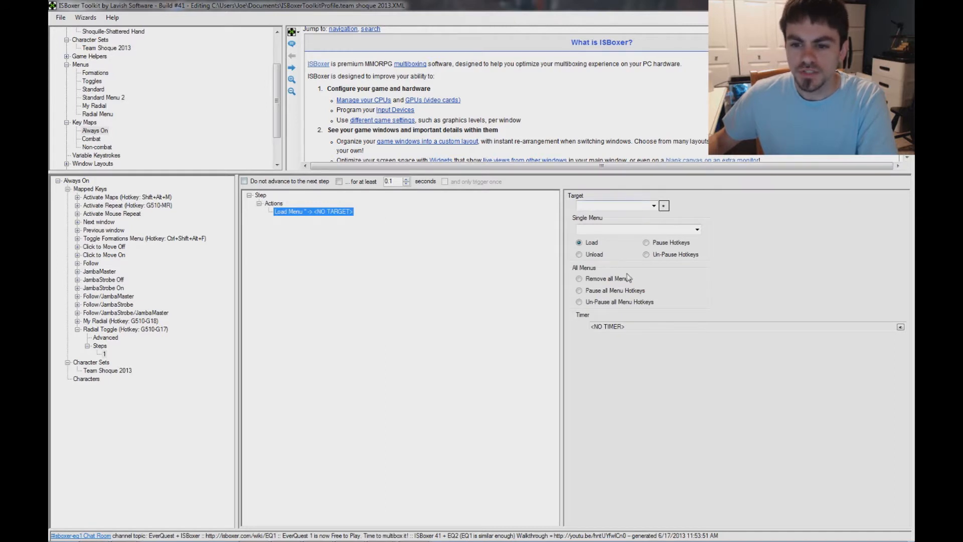
Set the Menu State action to load Radial Menu with Window:Current as its target.
click(650, 206)
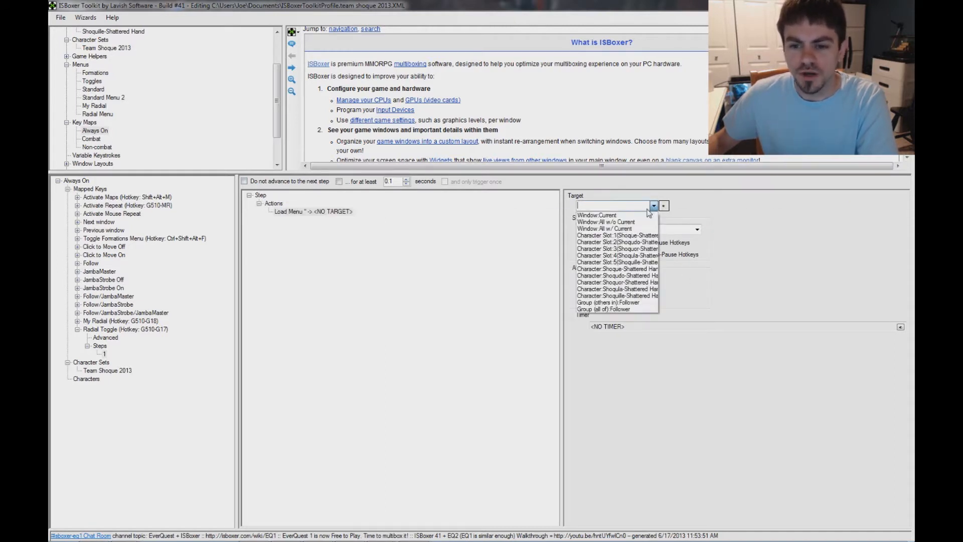
click(590, 215)
click(697, 229)
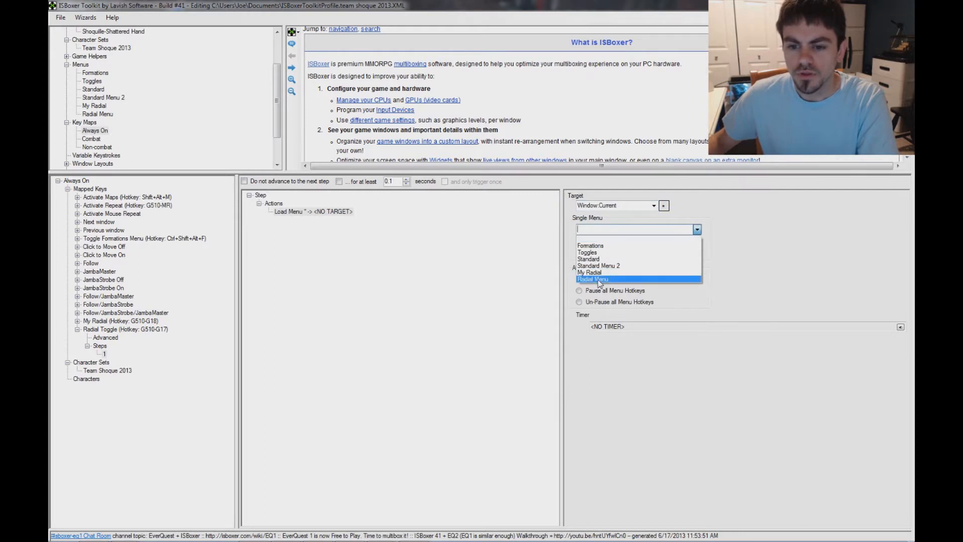
click(600, 279)
Examine the new Radial Menu's empty settings and the general settings of the existing My Radial menu template.
click(130, 130)
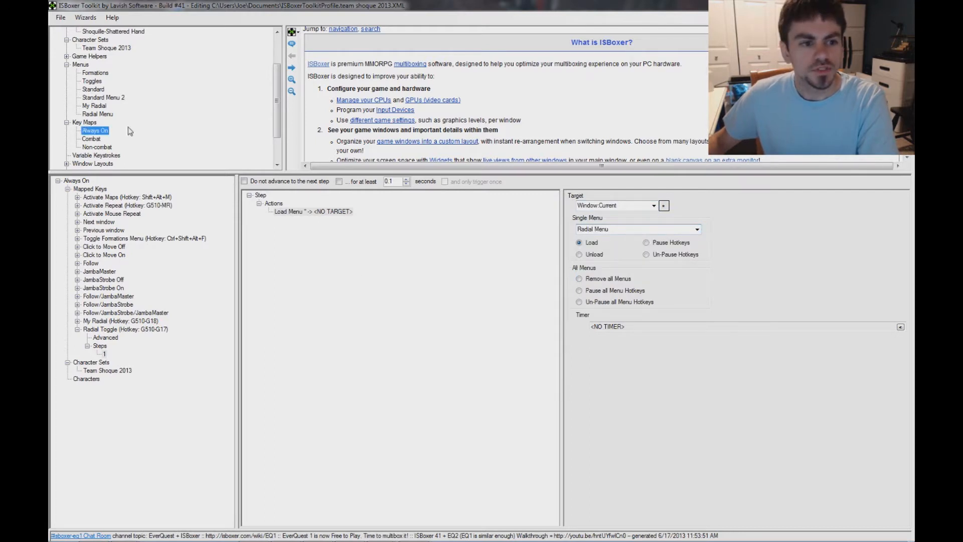
click(97, 114)
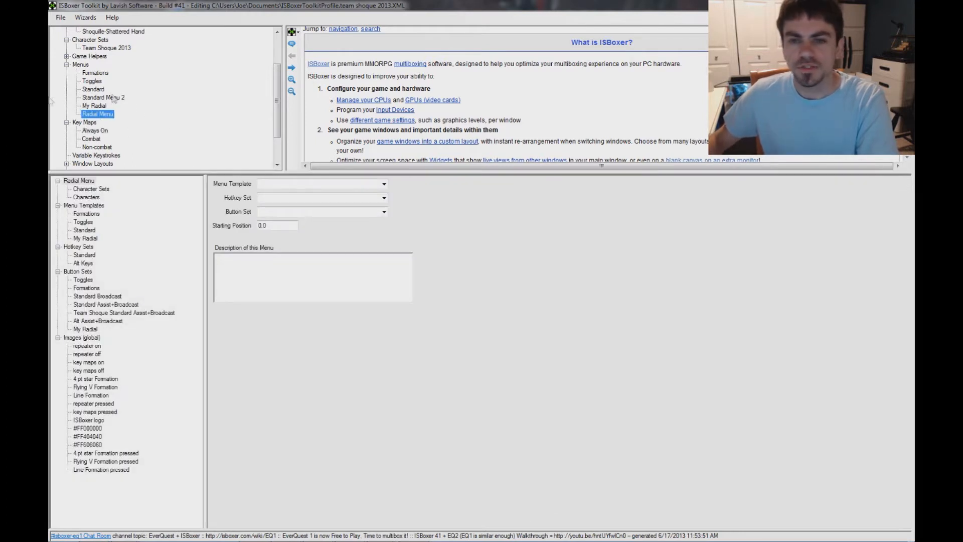
click(284, 182)
click(268, 213)
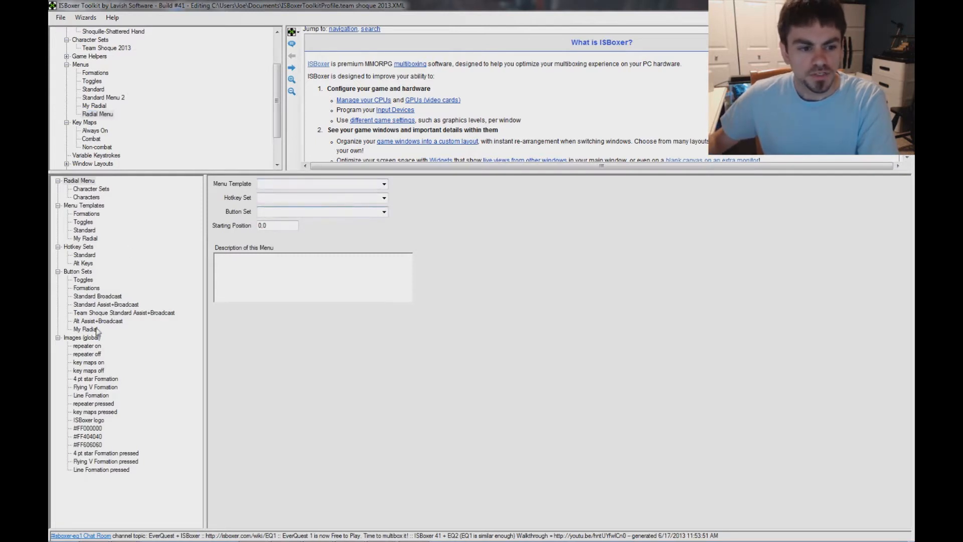
click(85, 239)
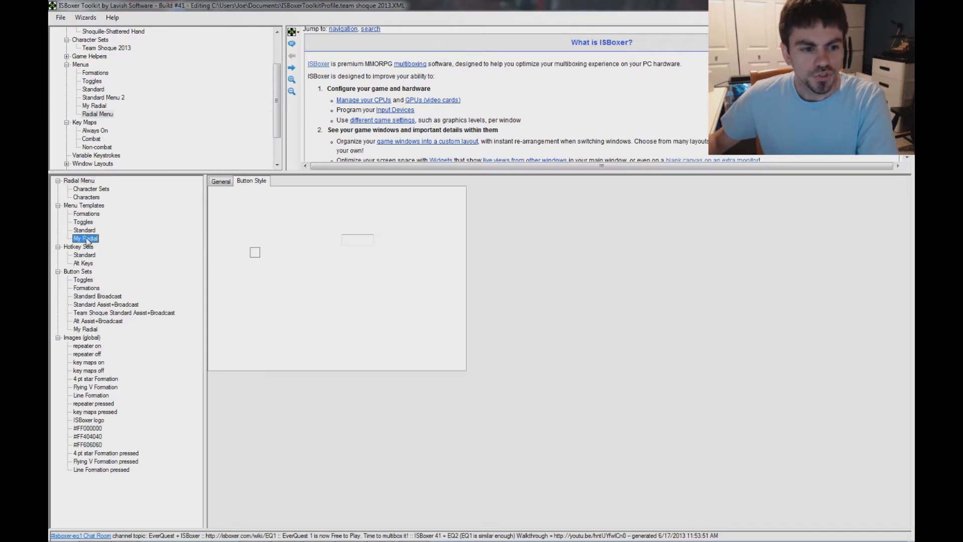
click(223, 181)
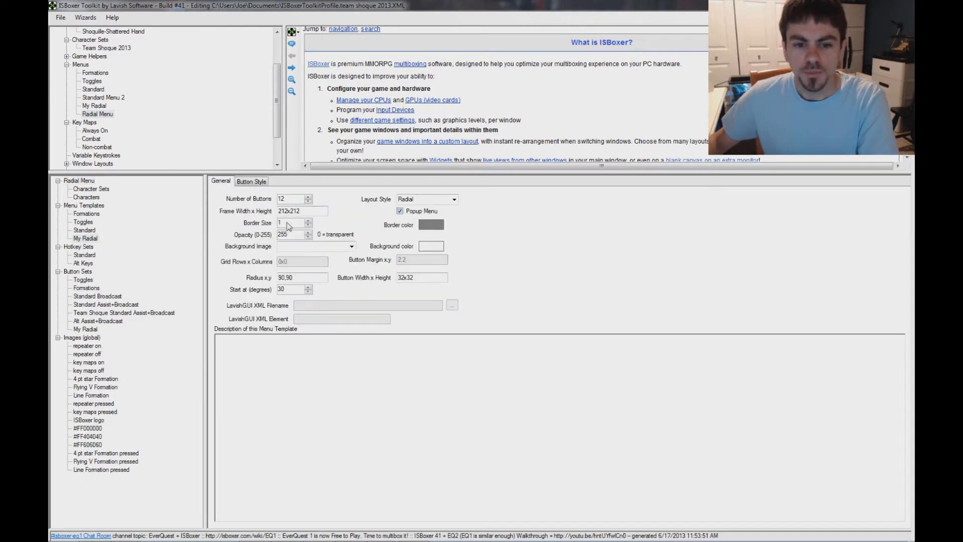
Add a new menu template named "Radial Menu".
right_click(83, 206)
click(167, 213)
text(Radial Menu)
key(Return)
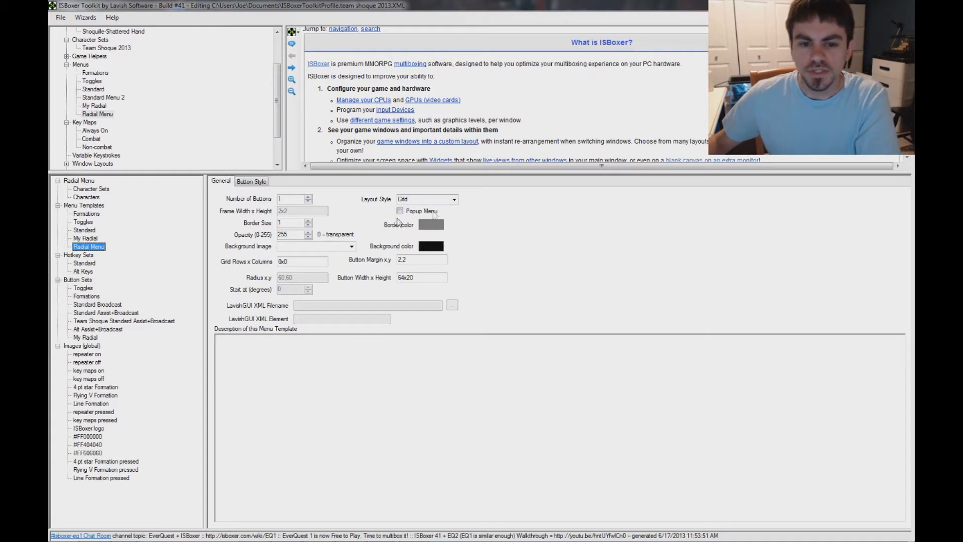
Give the Radial Menu template a Radial layout style with 12 buttons.
click(454, 199)
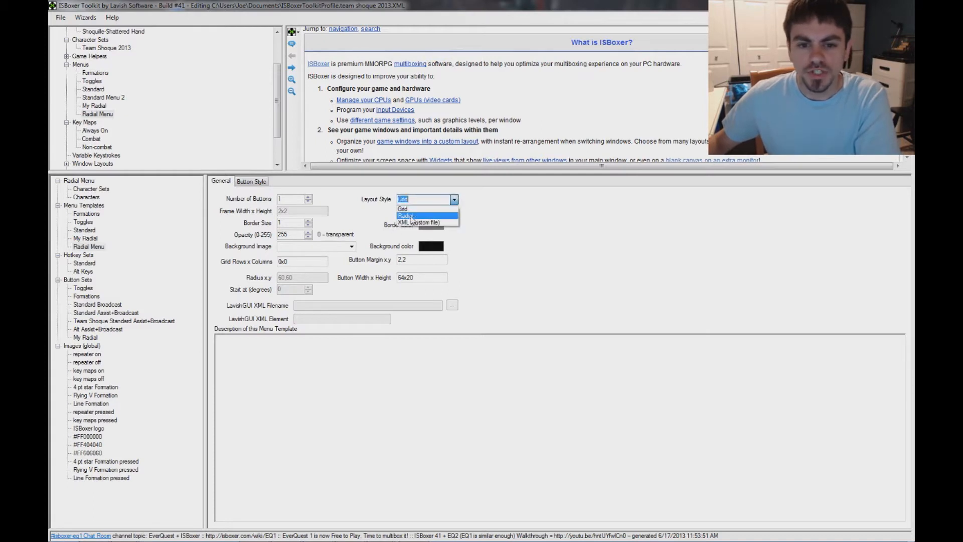
click(410, 215)
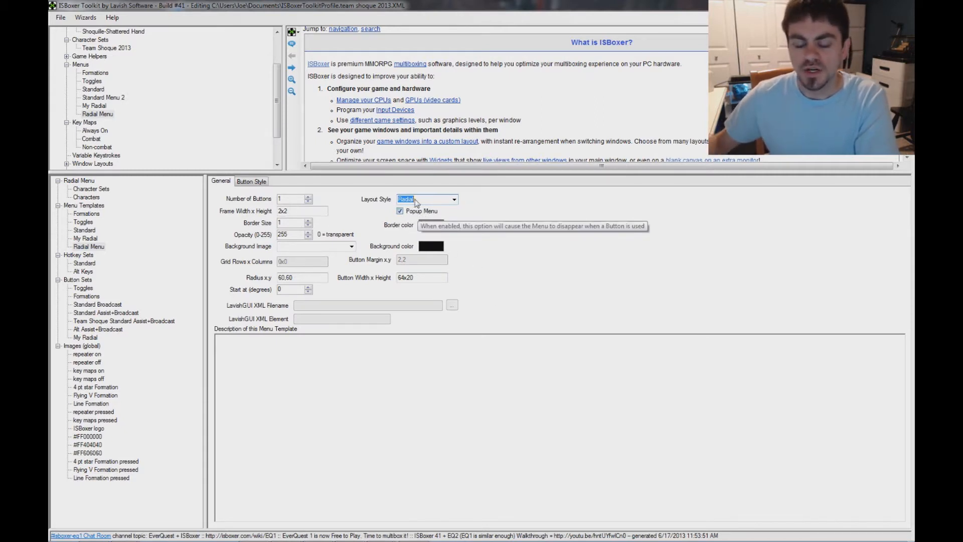
click(287, 201)
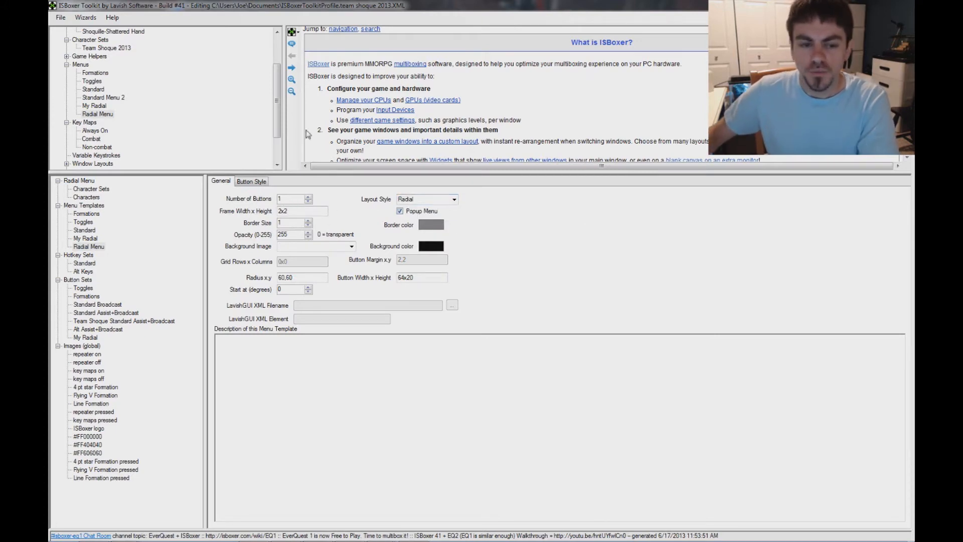
text(2)
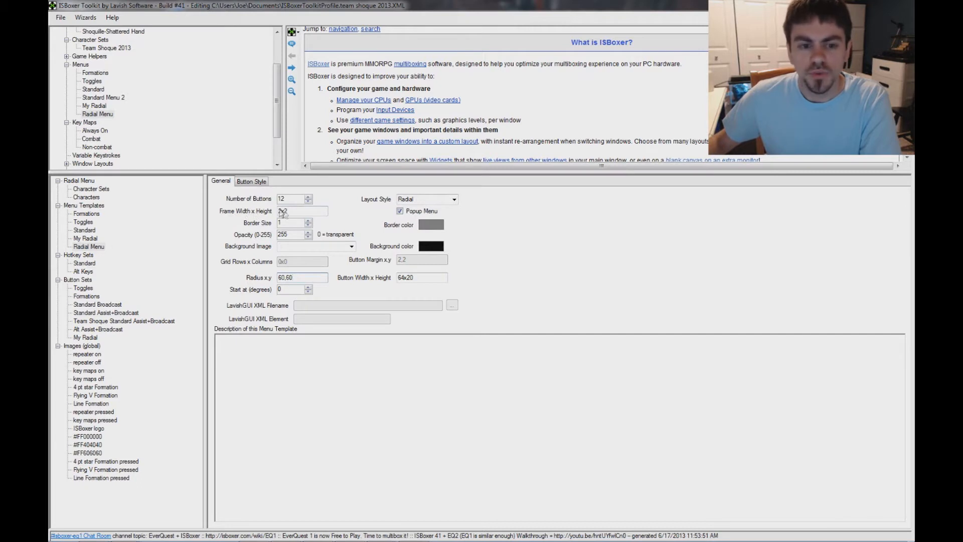
Set the template's radius to 90,90 and its button size to 32x32.
drag(311, 277, 207, 288)
text(90,90)
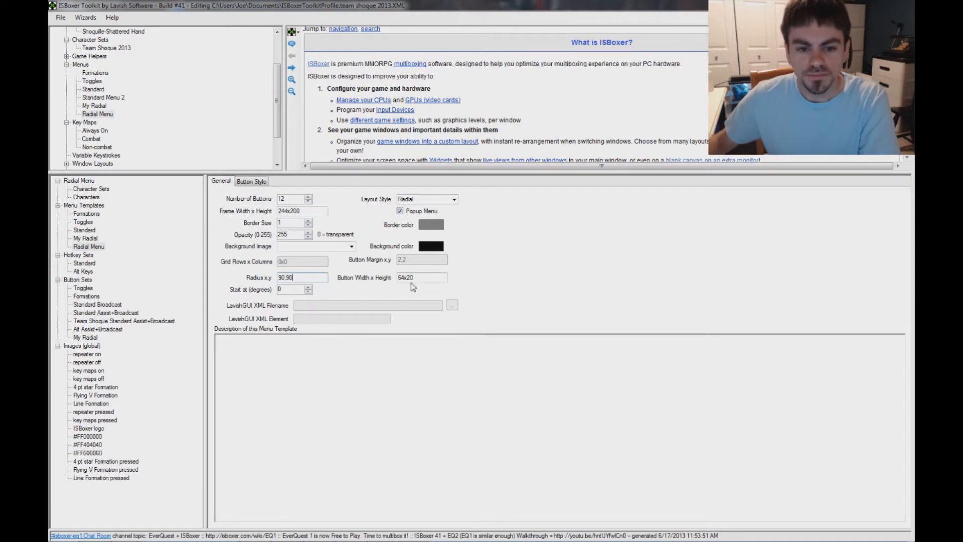
drag(392, 280, 328, 275)
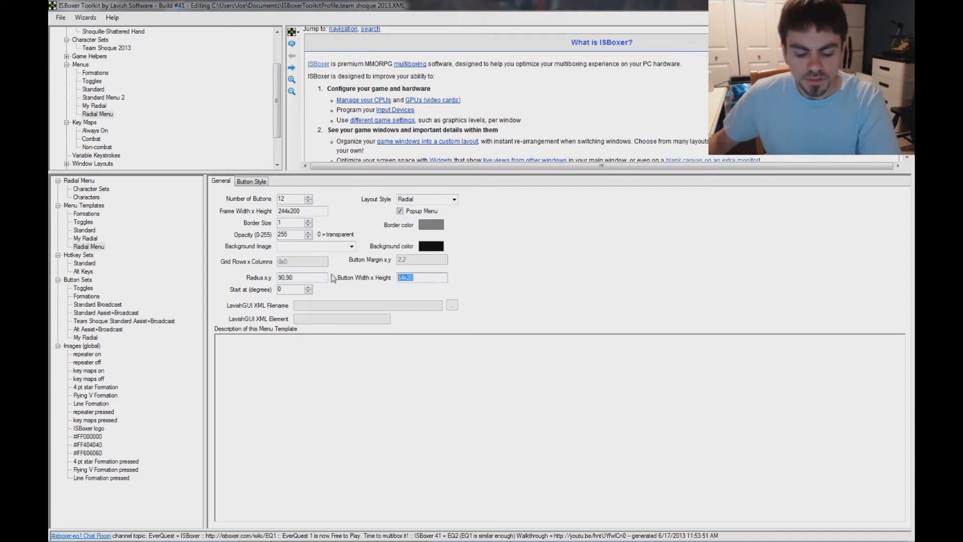
text(32x32)
click(301, 278)
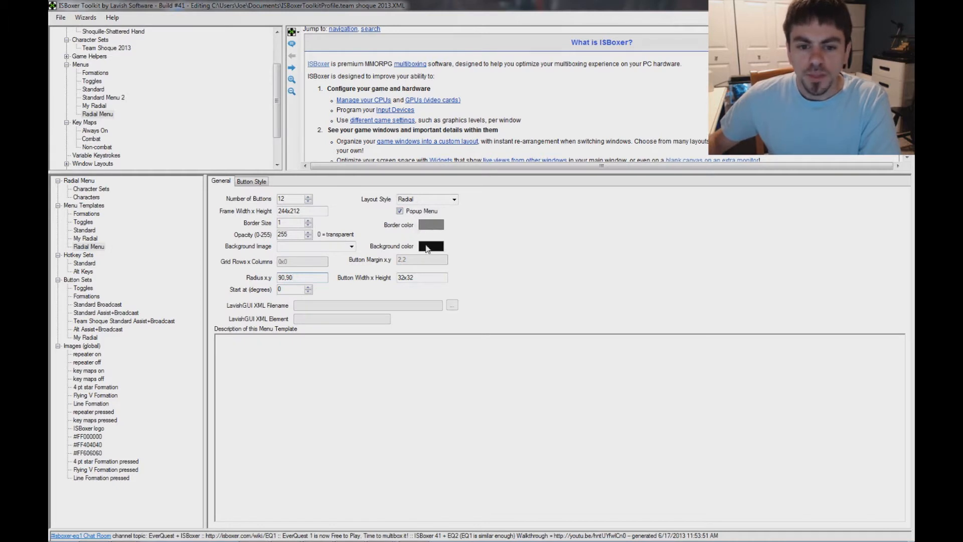
Make the template's background color transparent with alpha 0 and set its start angle to 30 degrees.
click(434, 247)
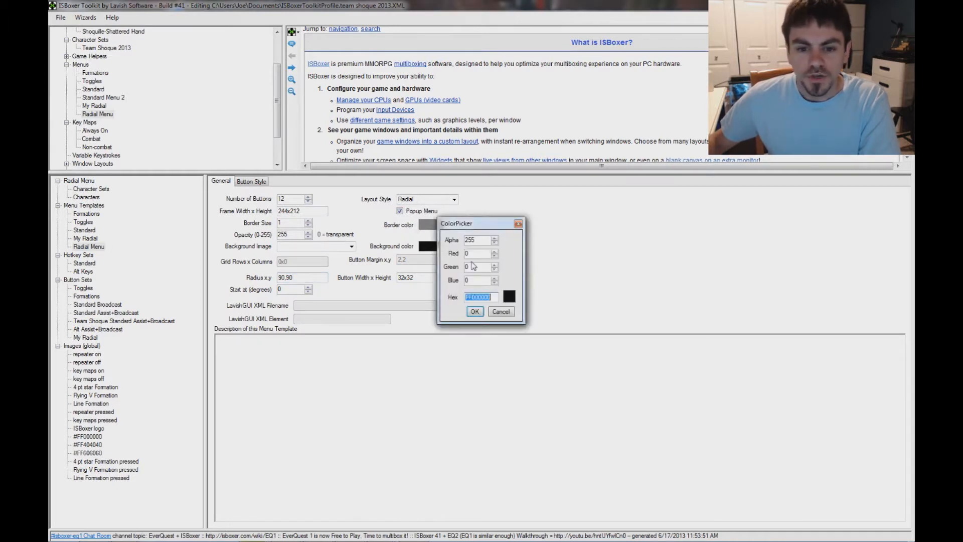
drag(478, 240, 411, 241)
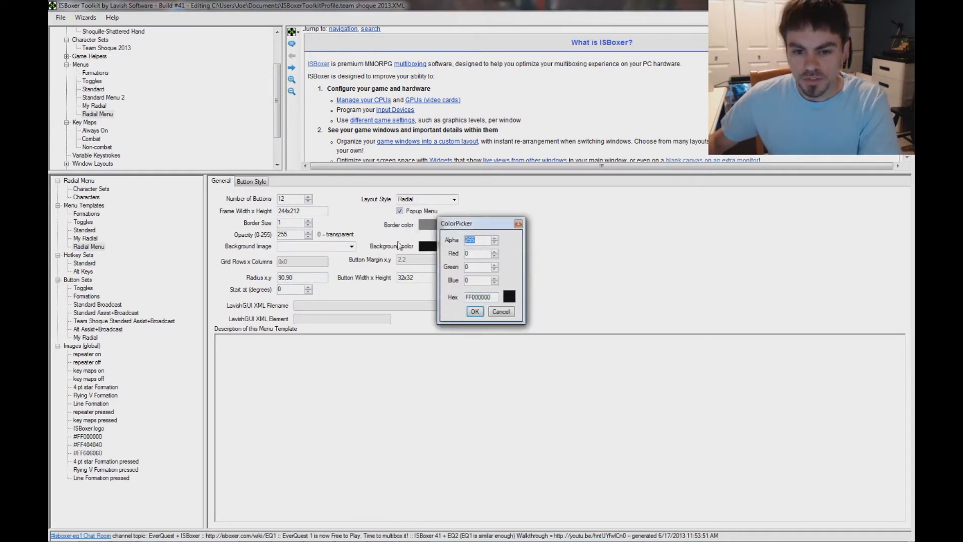
text(0)
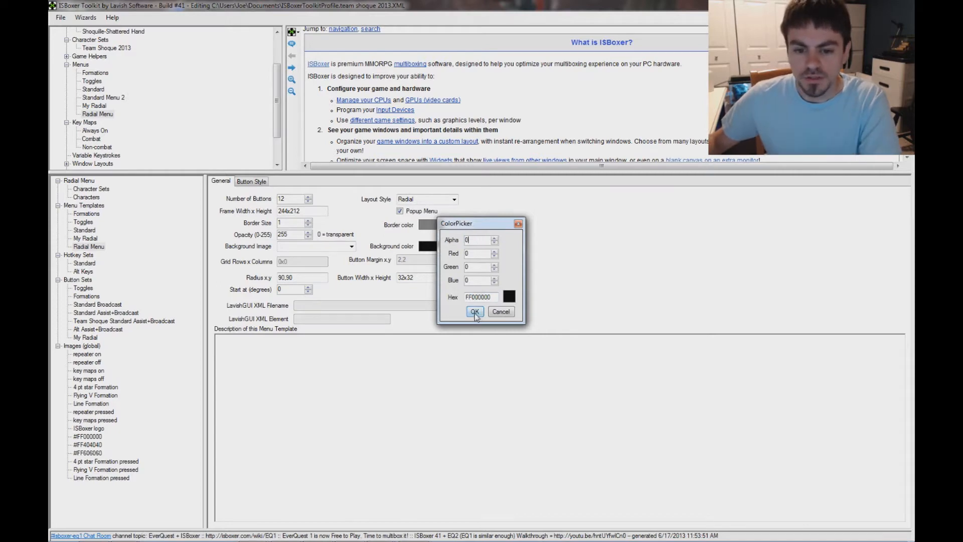
click(474, 311)
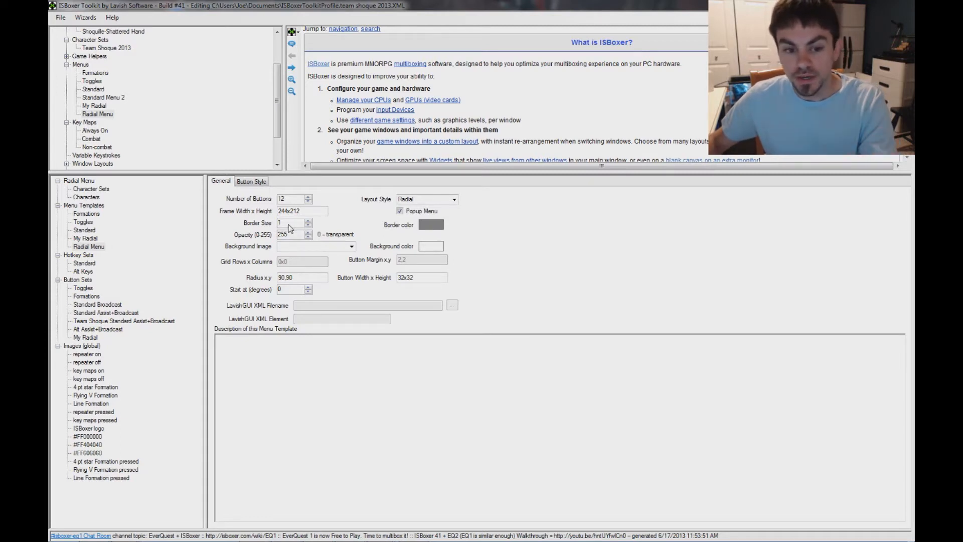
drag(286, 222, 243, 222)
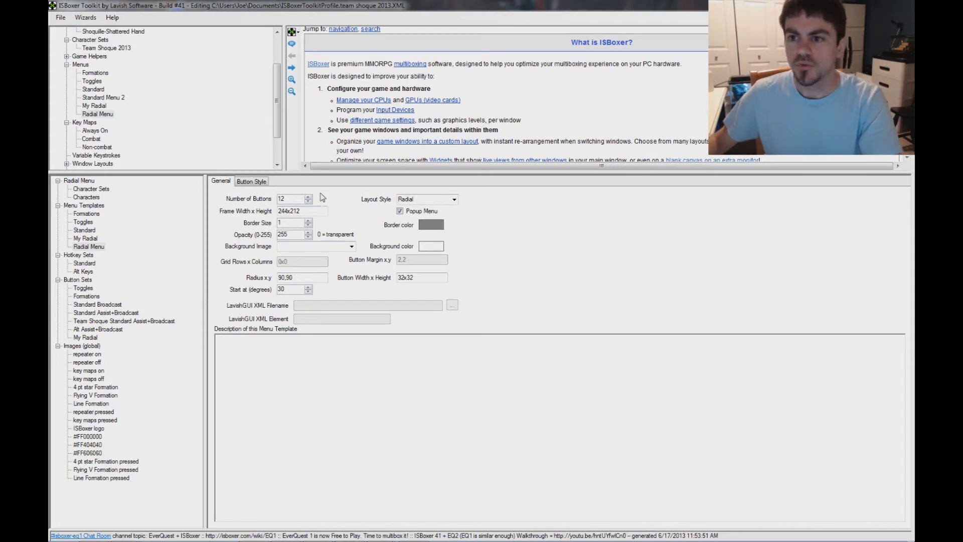
Review the Radial Menu template's button style, including background color, border color and the selectable background images.
click(255, 182)
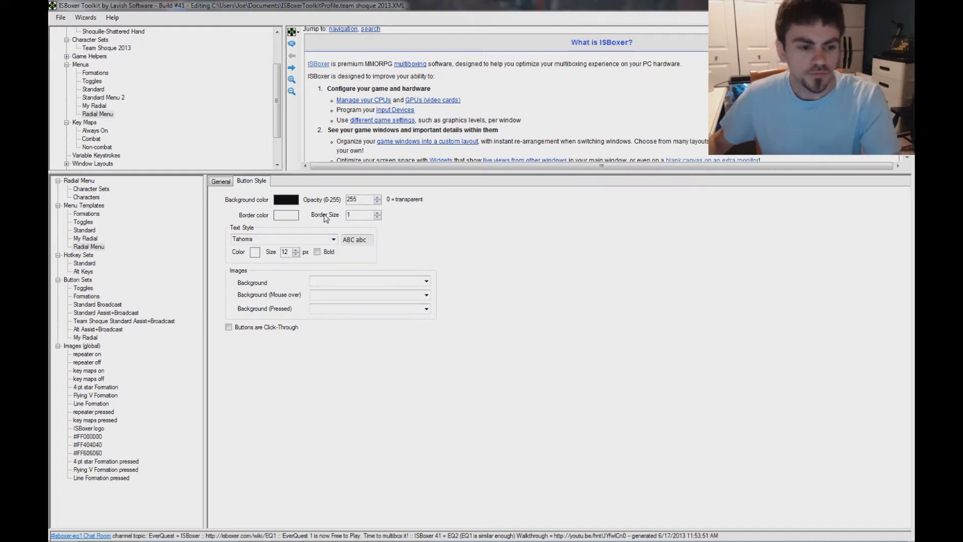
click(283, 201)
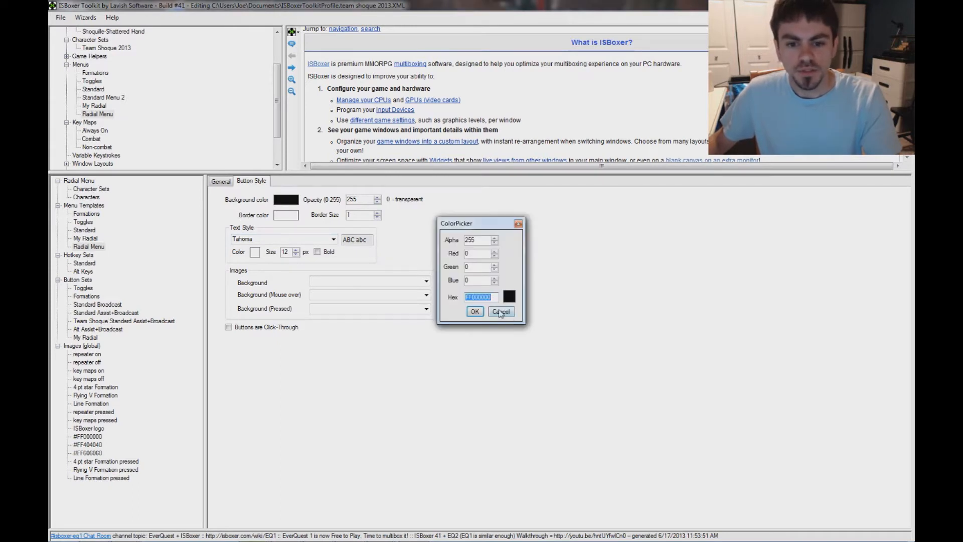
click(475, 311)
click(286, 216)
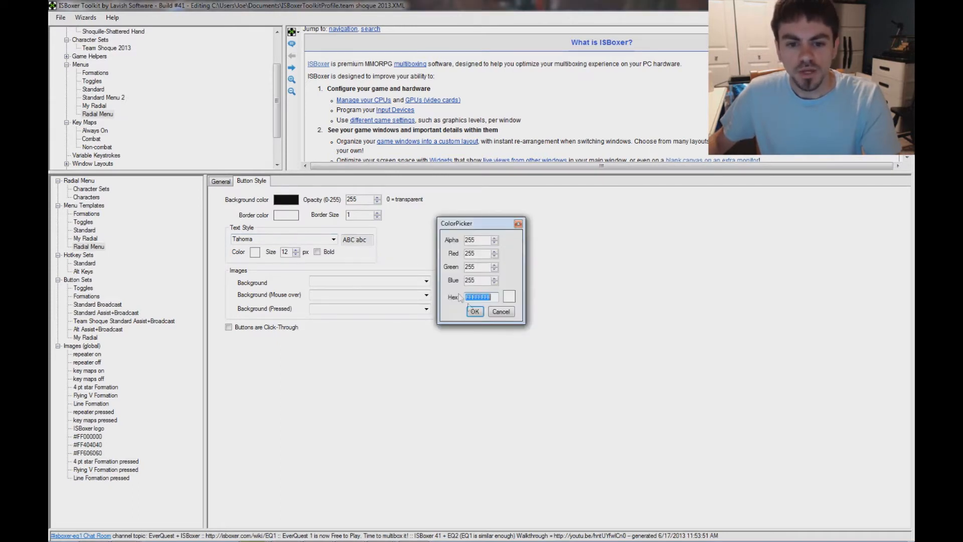
click(474, 311)
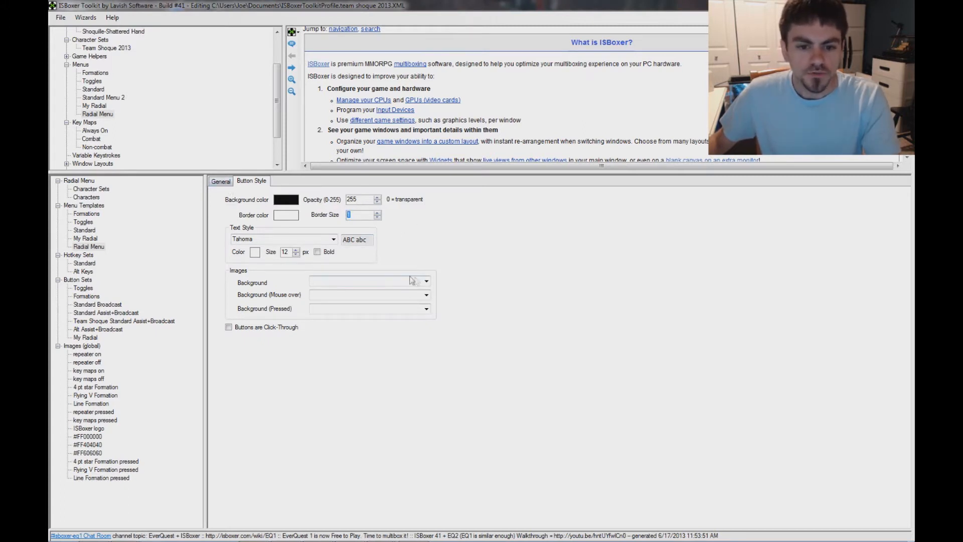
click(426, 282)
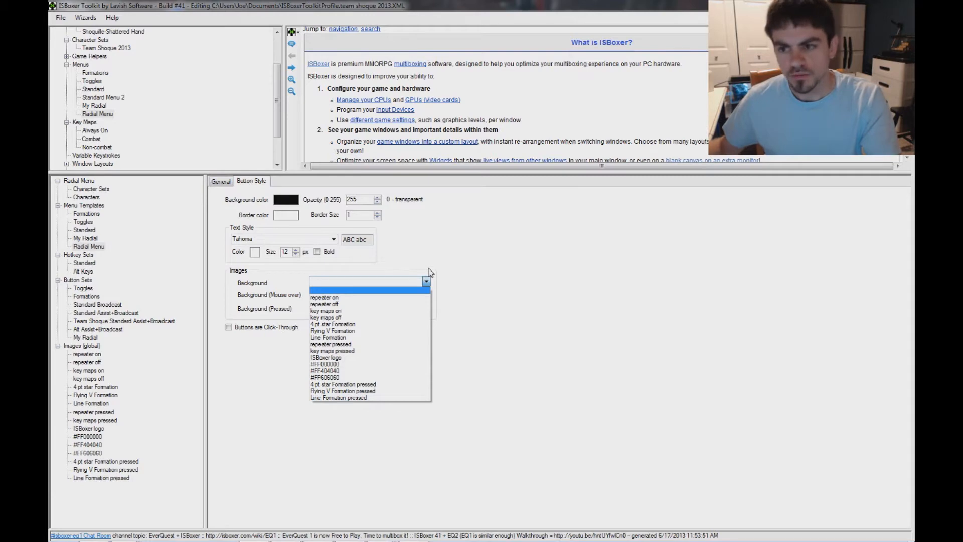
click(443, 273)
right_click(77, 347)
click(153, 352)
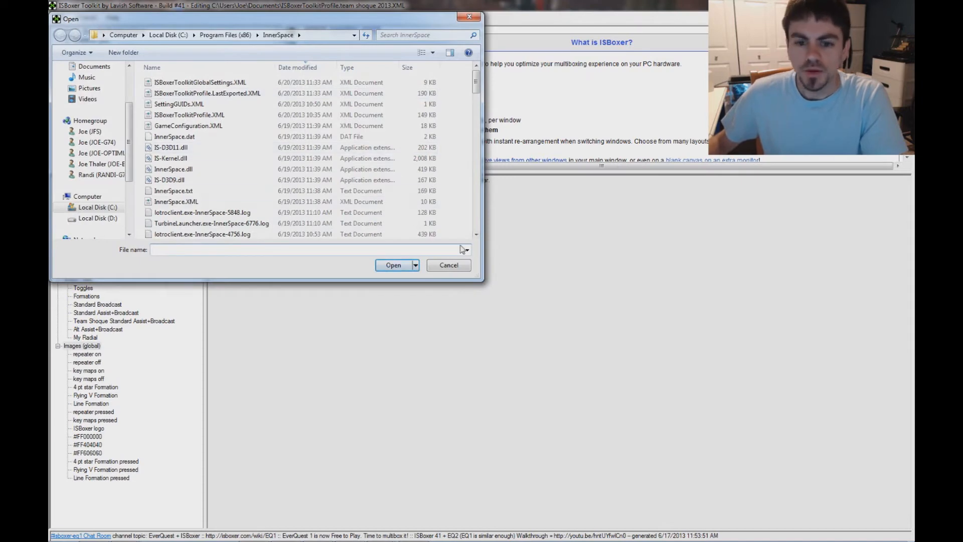
click(450, 266)
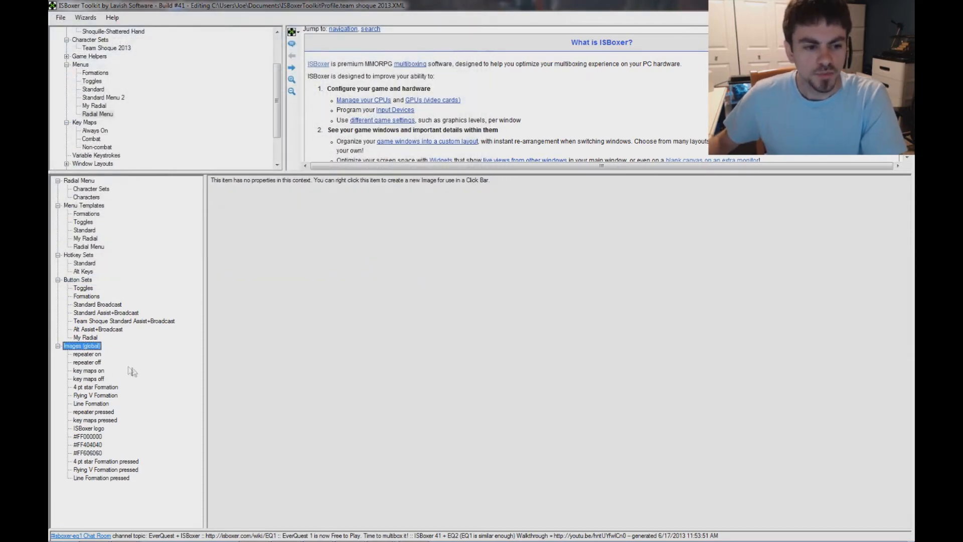
Recheck the button background image choices and the general settings of the Radial Menu template.
click(89, 246)
click(252, 181)
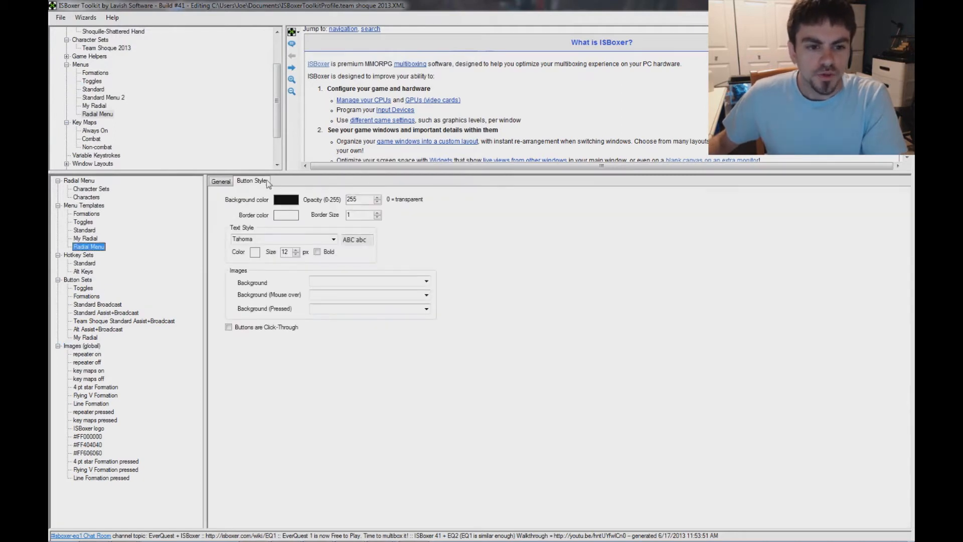
click(426, 281)
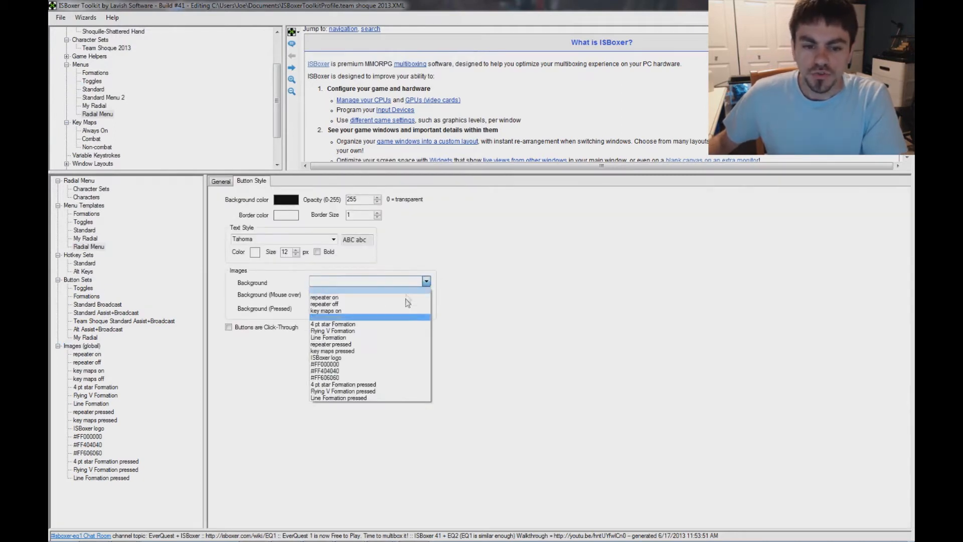
click(485, 275)
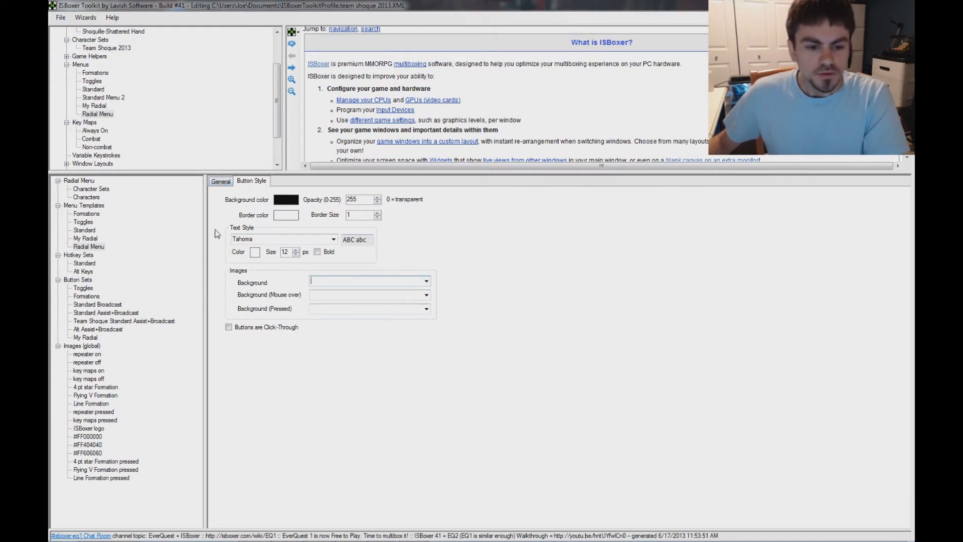
click(220, 181)
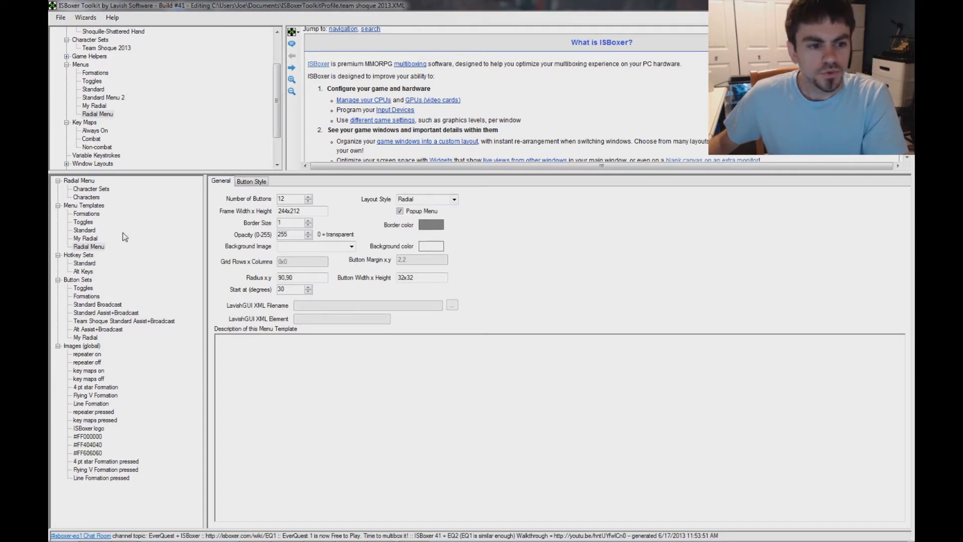
Assign the Radial Menu template as the menu template of the Radial Menu menu.
click(87, 181)
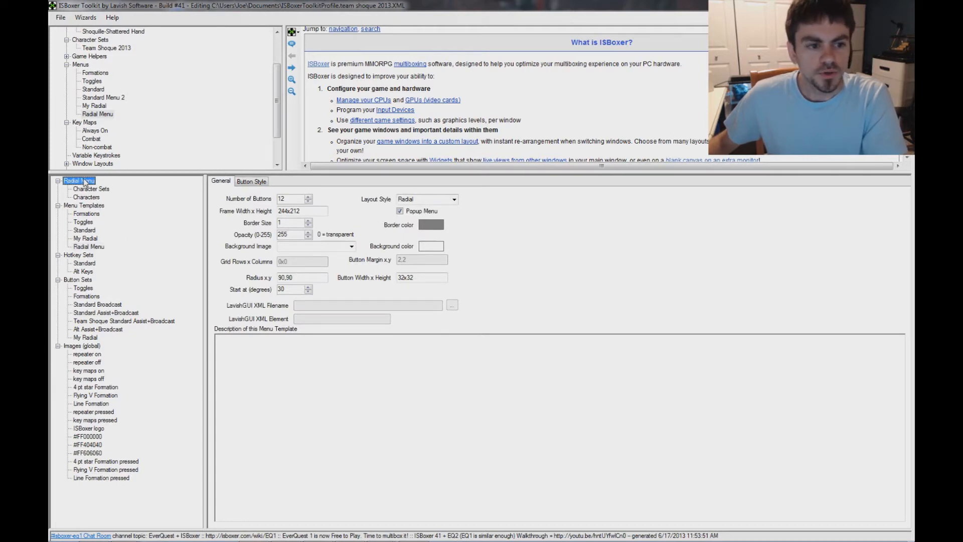
click(384, 184)
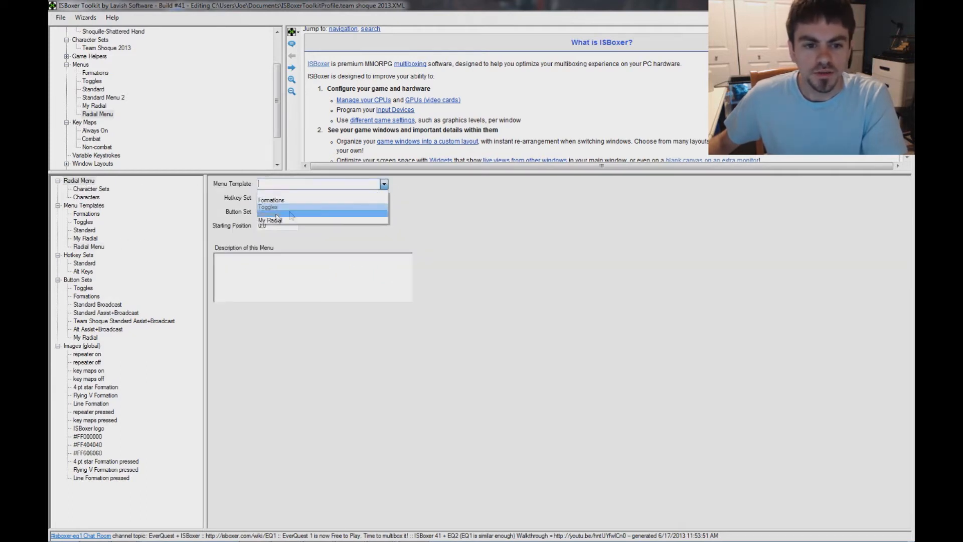
click(226, 197)
click(101, 114)
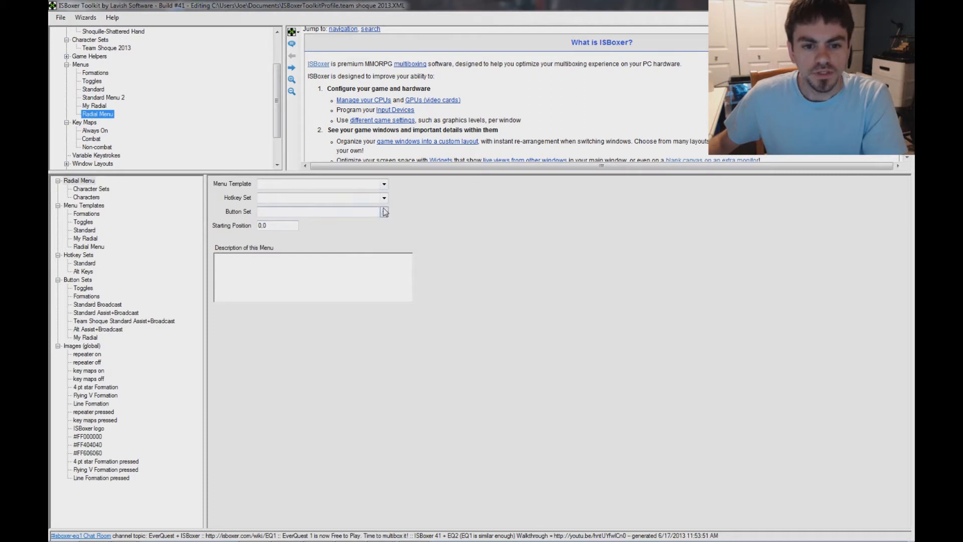
click(384, 184)
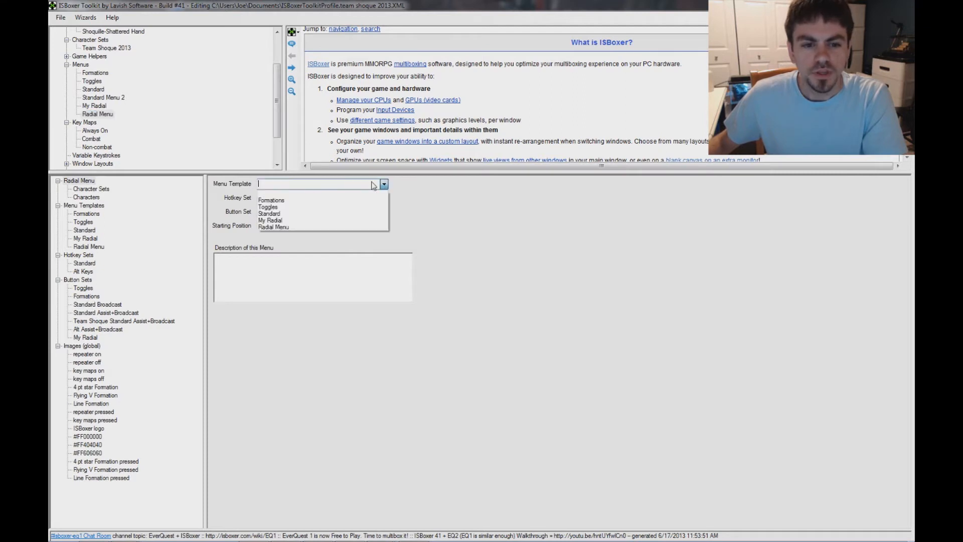
click(282, 228)
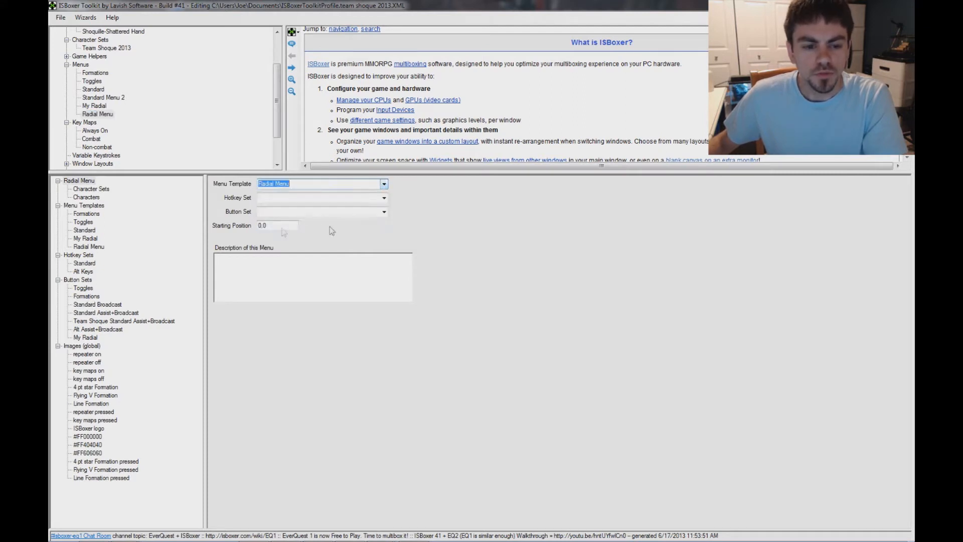
click(384, 212)
click(381, 213)
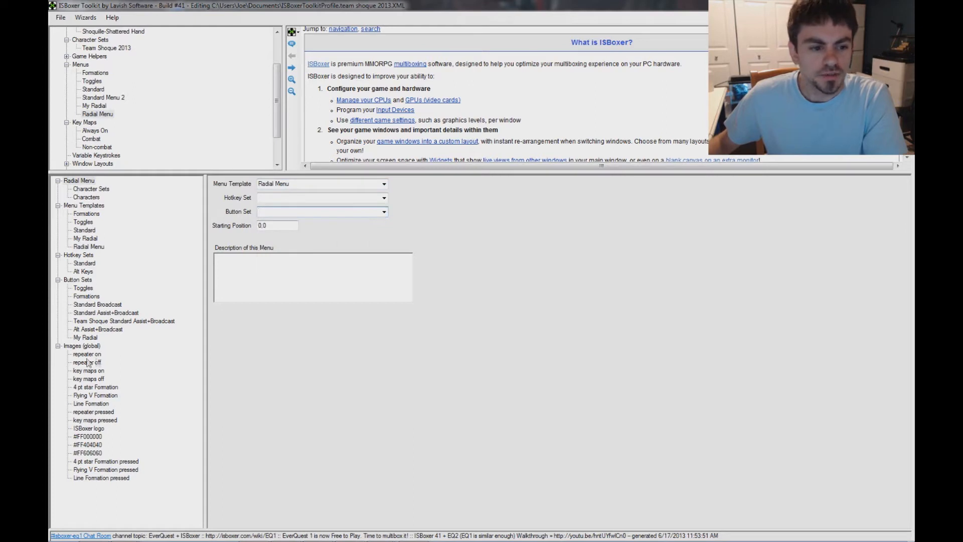
Check the My Radial button set for reference and create a new button set named Radial Menu.
click(86, 338)
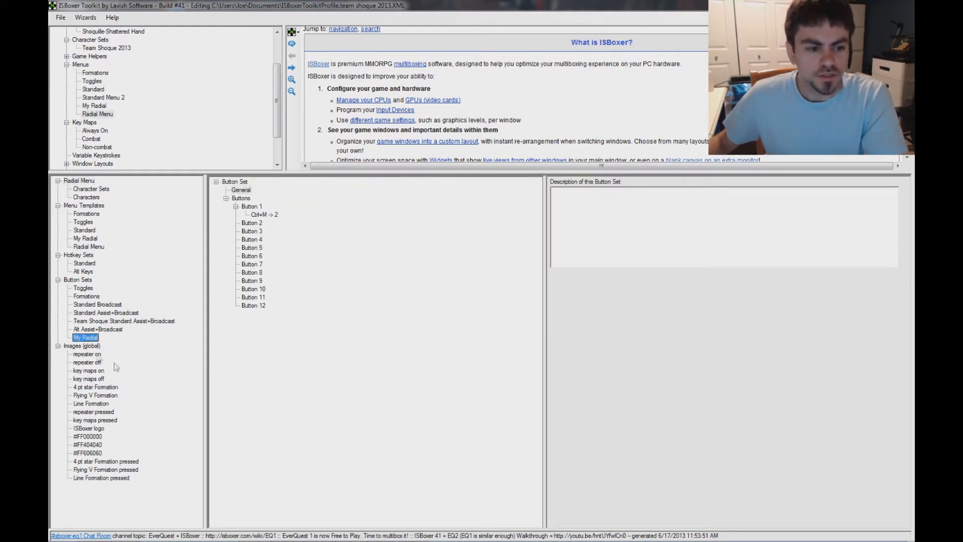
click(80, 279)
right_click(82, 279)
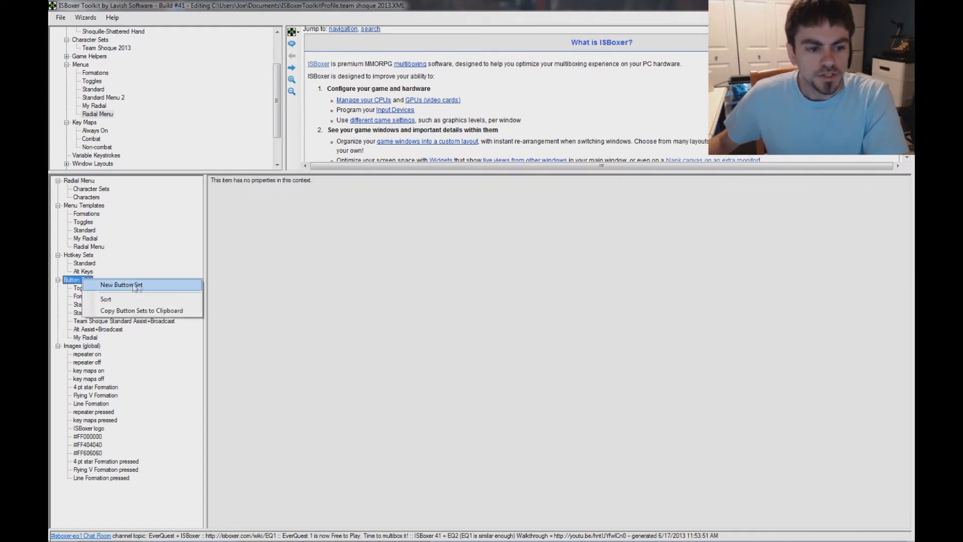
click(149, 285)
text(Radial Menu)
key(Return)
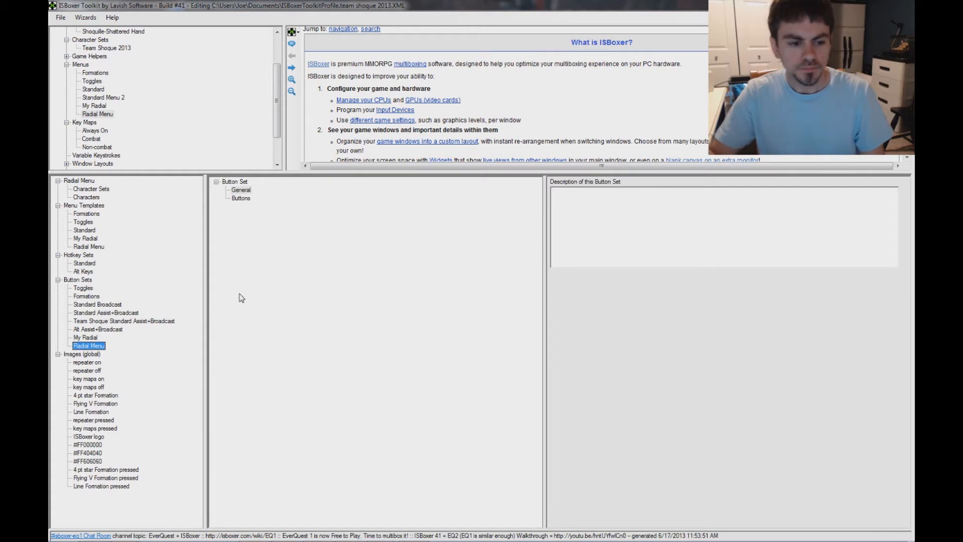
Add twelve buttons to the Radial Menu button set.
click(241, 198)
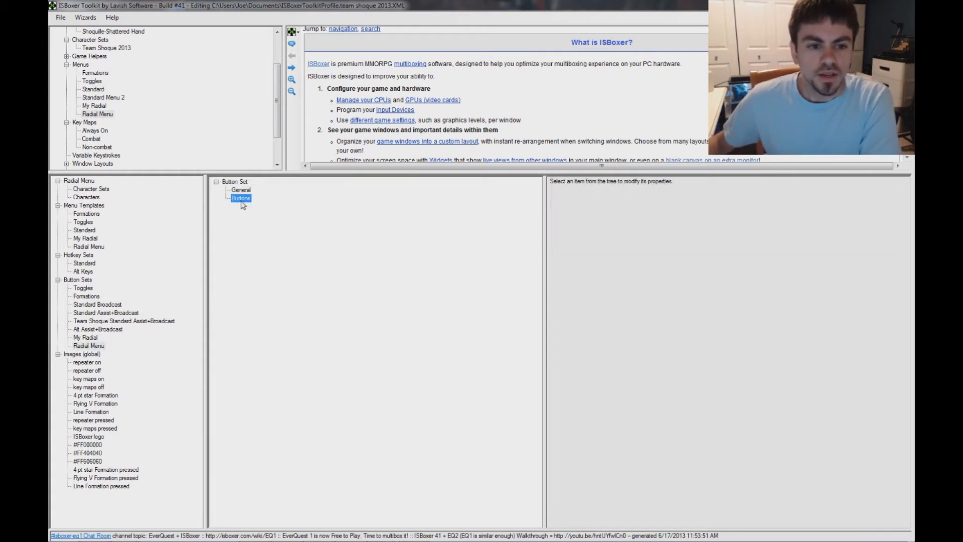
right_click(245, 201)
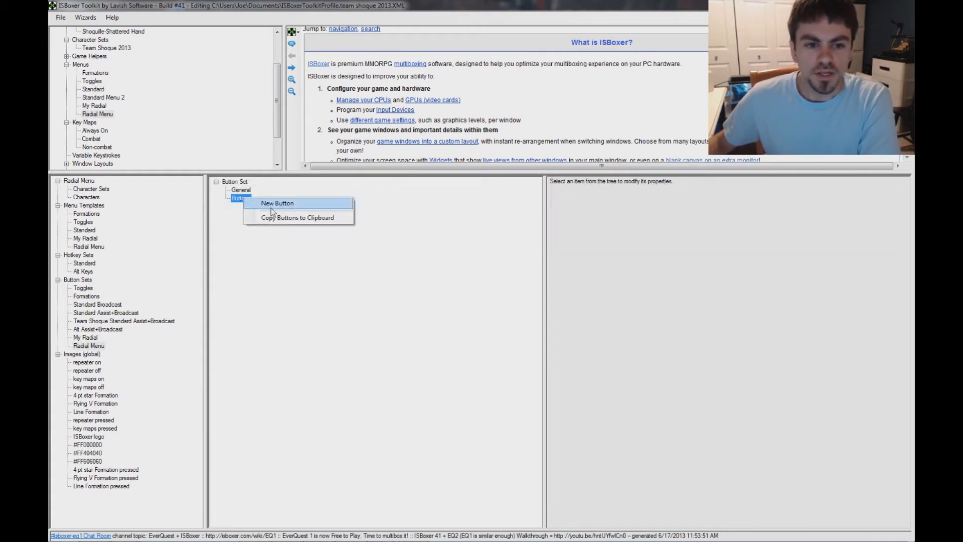
click(295, 204)
right_click(246, 201)
click(258, 204)
right_click(249, 200)
click(260, 205)
right_click(249, 200)
click(259, 205)
right_click(249, 200)
click(259, 205)
right_click(248, 200)
click(259, 205)
right_click(247, 200)
click(258, 205)
right_click(246, 200)
click(259, 204)
right_click(249, 200)
click(259, 204)
right_click(249, 200)
click(260, 205)
right_click(249, 200)
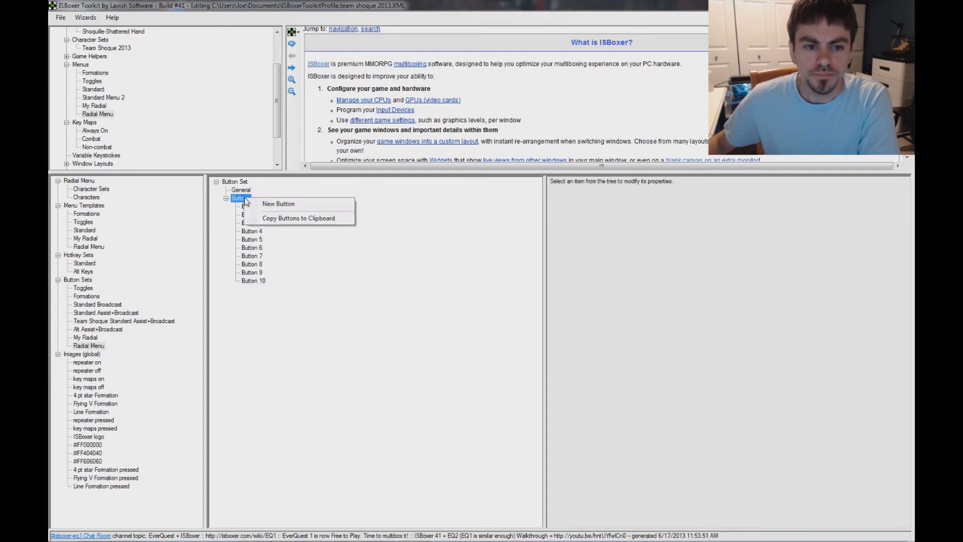
click(259, 205)
right_click(249, 200)
click(260, 204)
Enable the text of Buttons 1, 2 and 3 and label them with their own numbers.
click(250, 206)
click(561, 216)
click(601, 217)
click(253, 214)
click(605, 216)
text(2)
click(251, 223)
click(562, 216)
click(606, 216)
text(3)
Label Buttons 4 through 7 with their own numbers as text.
click(252, 231)
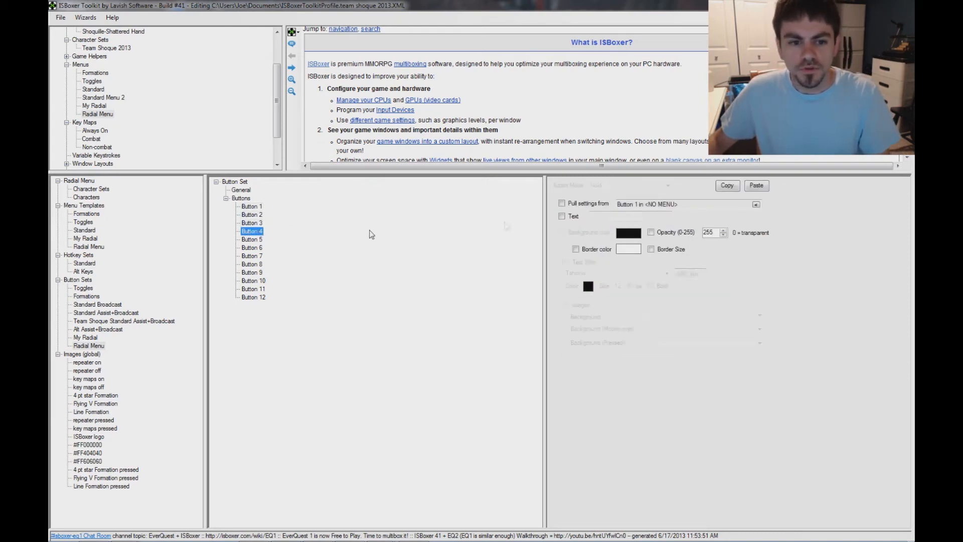
click(252, 239)
click(623, 218)
text(5)
click(255, 248)
click(610, 216)
text(6)
click(248, 256)
click(612, 217)
text(7)
Label the remaining buttons up to Button 12 with their own numbers, including 9, 10, 11 and 12.
click(255, 272)
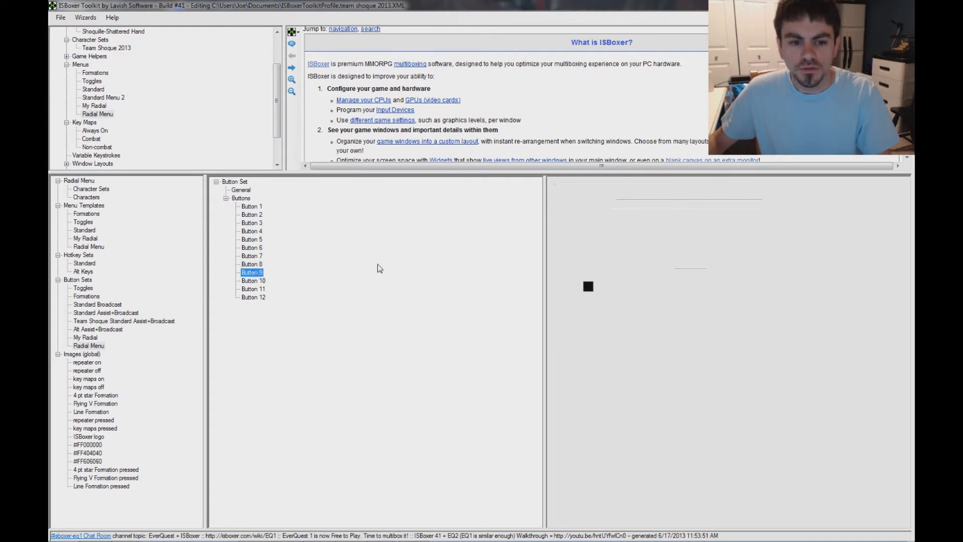
click(601, 216)
text(9)
click(250, 280)
click(610, 217)
text(10)
click(250, 289)
click(595, 221)
text(11)
click(250, 297)
click(609, 218)
text(12)
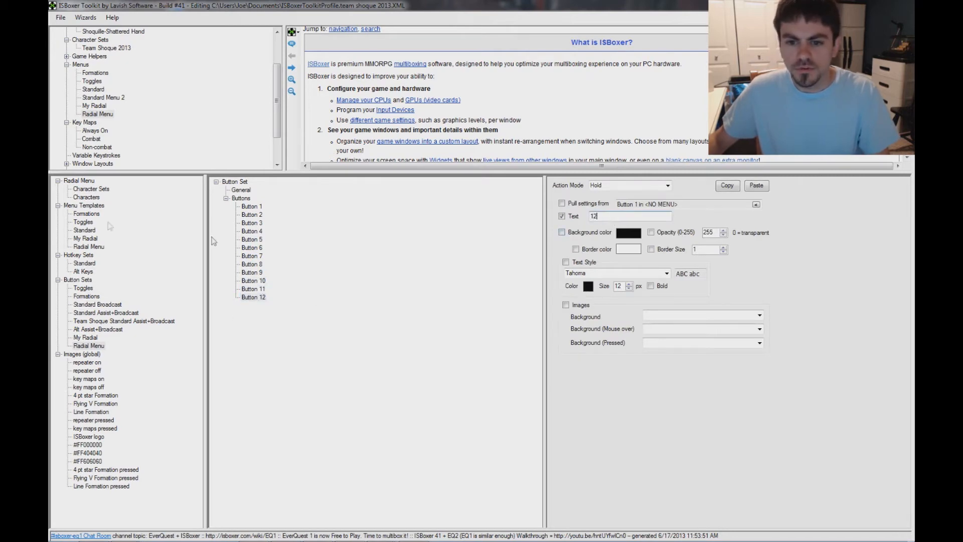
Add a keystroke action to Button 1 that sends Alt+M to Character Slot 1.
click(250, 206)
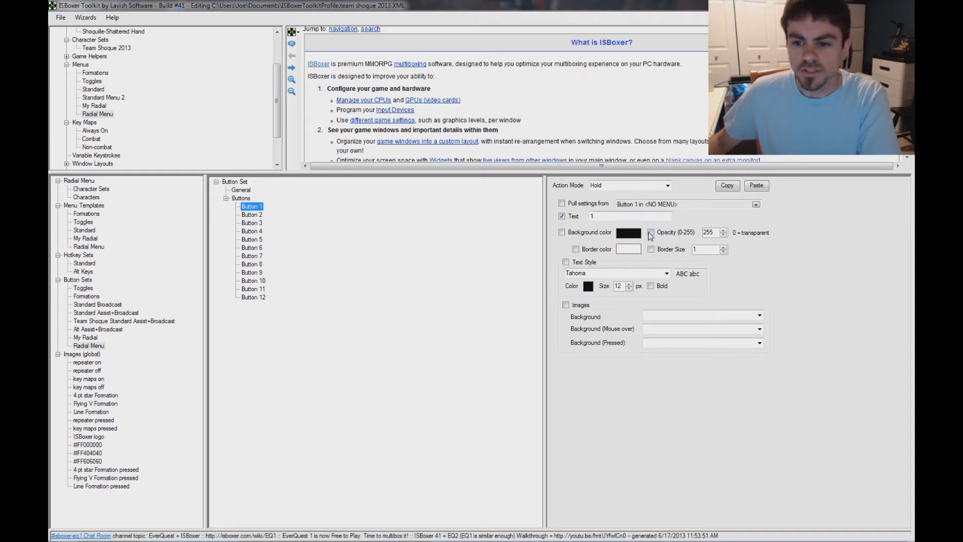
right_click(256, 209)
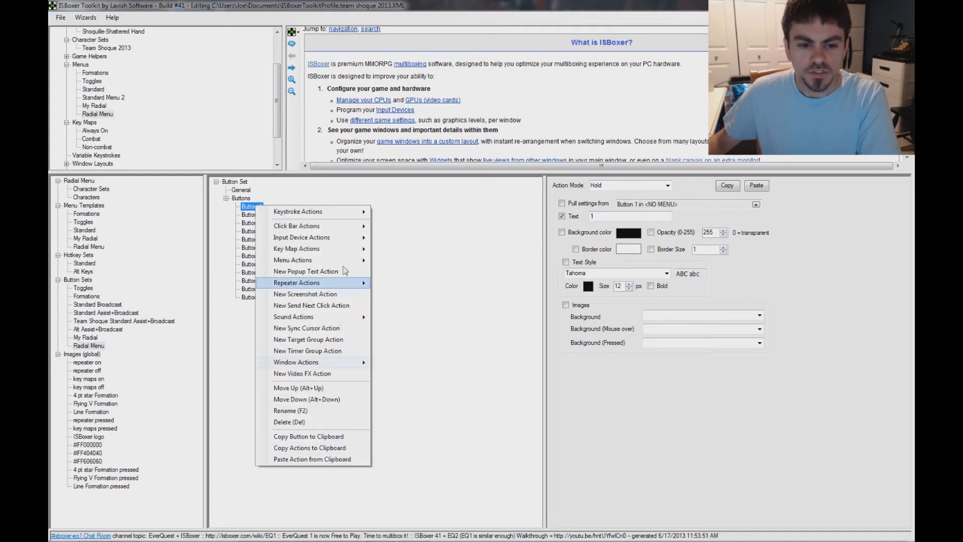
mouse_move(335, 217)
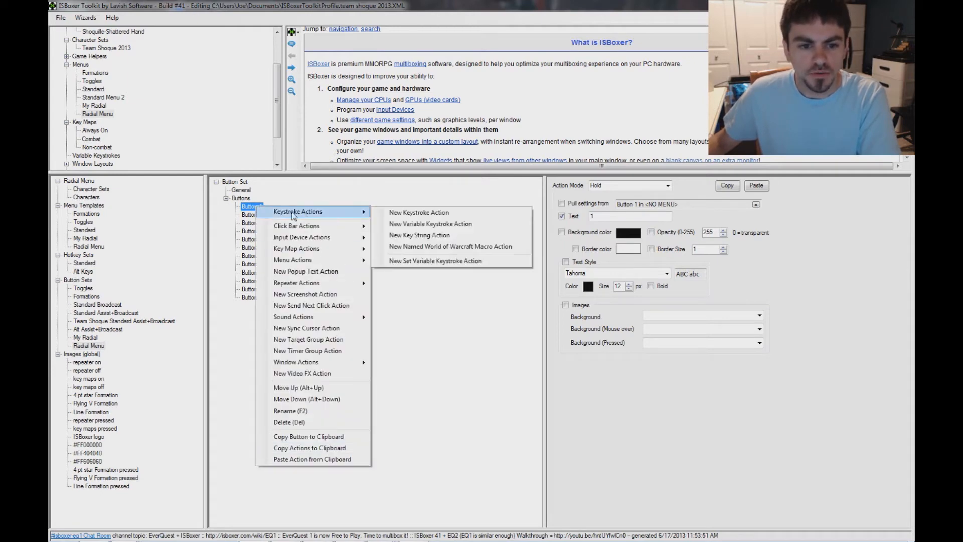
click(462, 215)
click(654, 194)
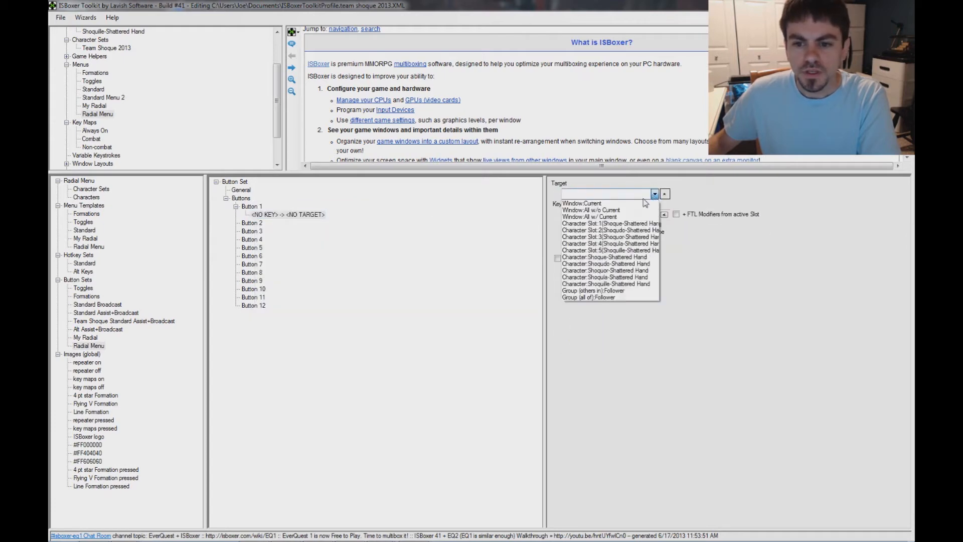
click(608, 224)
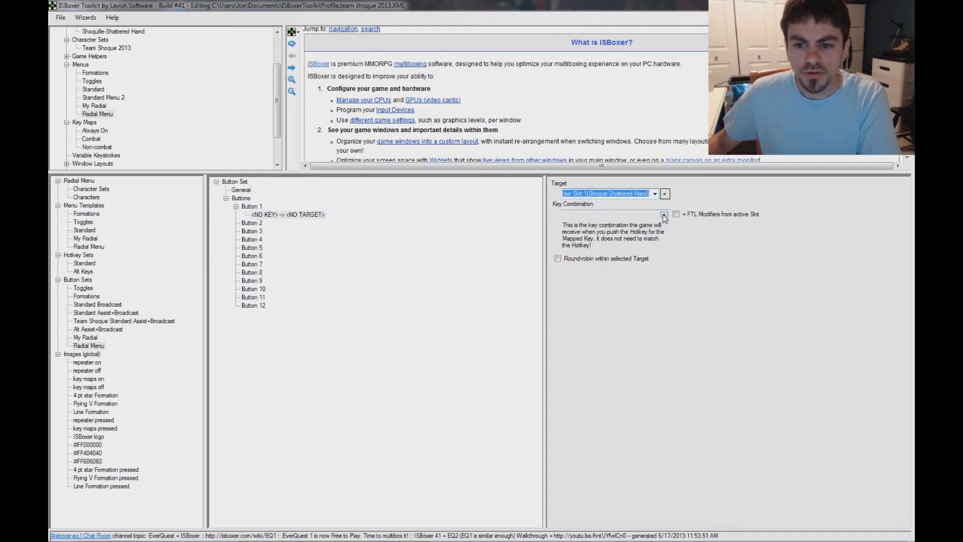
click(664, 215)
key(alt+m)
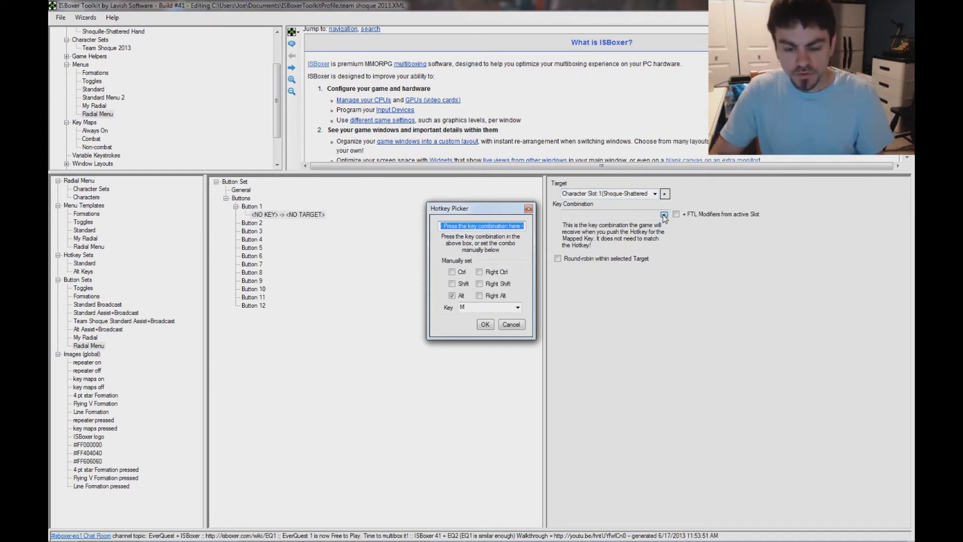
click(489, 325)
click(271, 216)
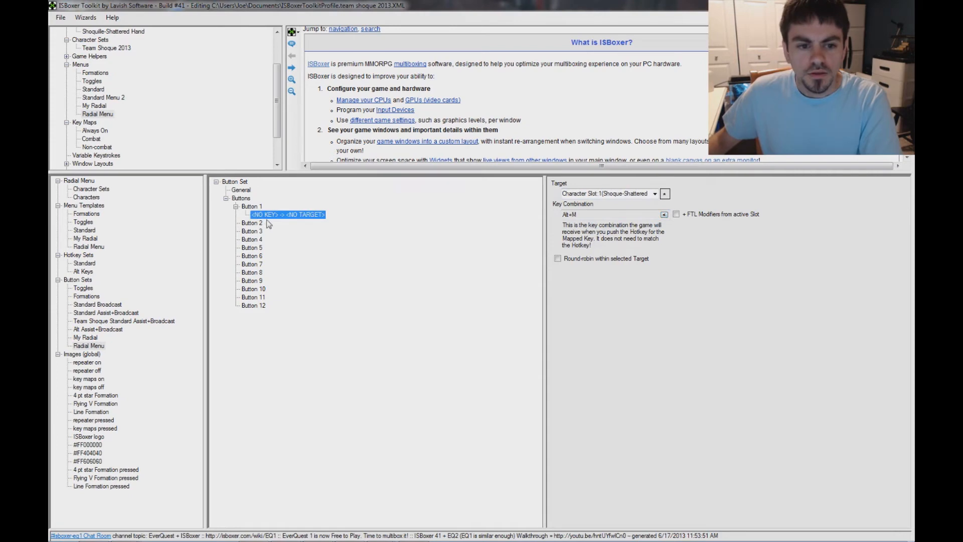
click(262, 222)
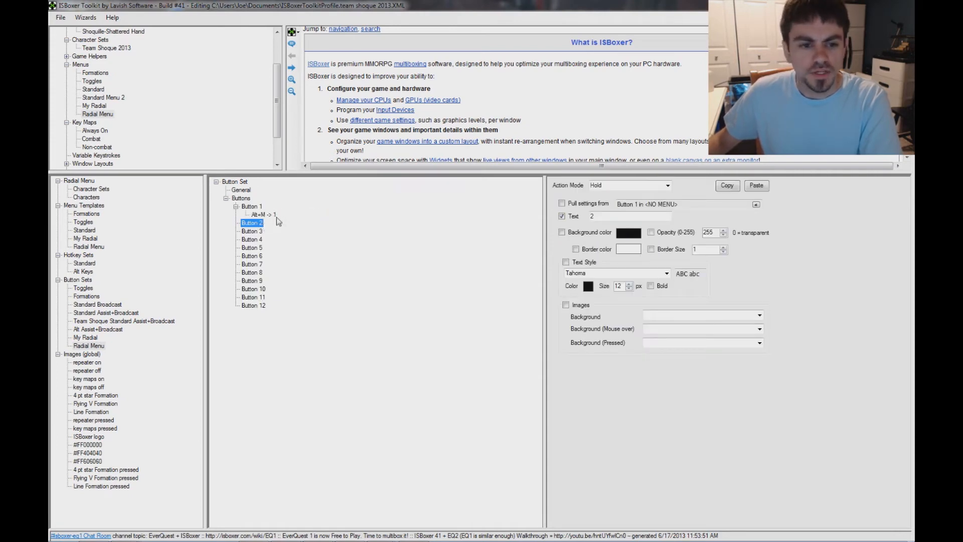
Copy Button 1's Alt+M keystroke action into Buttons 2, 3, 4 and 5.
click(269, 215)
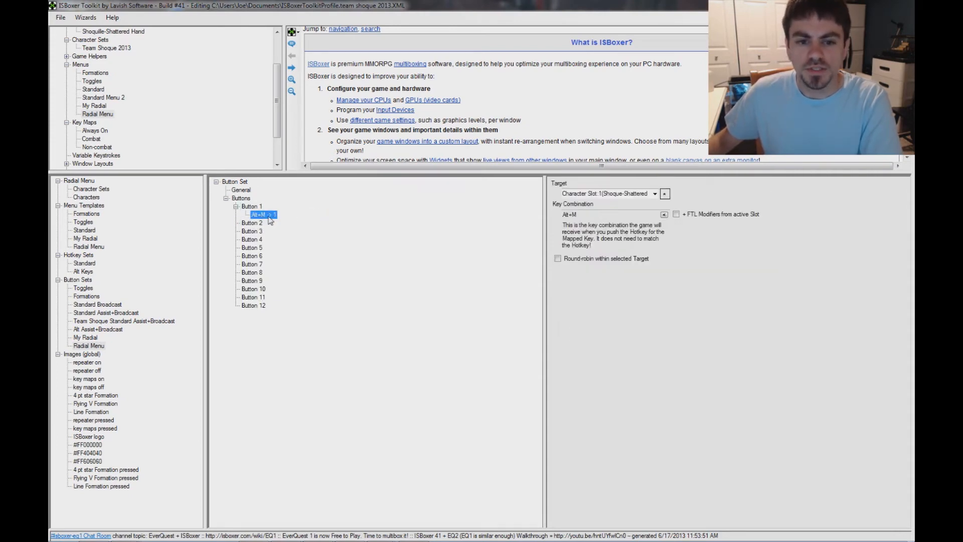
right_click(268, 216)
click(330, 279)
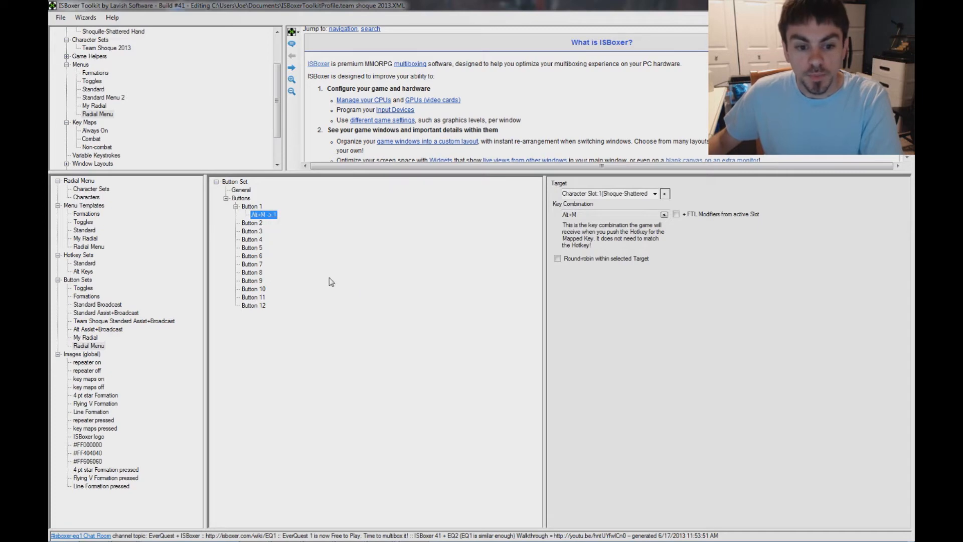
right_click(261, 224)
click(293, 477)
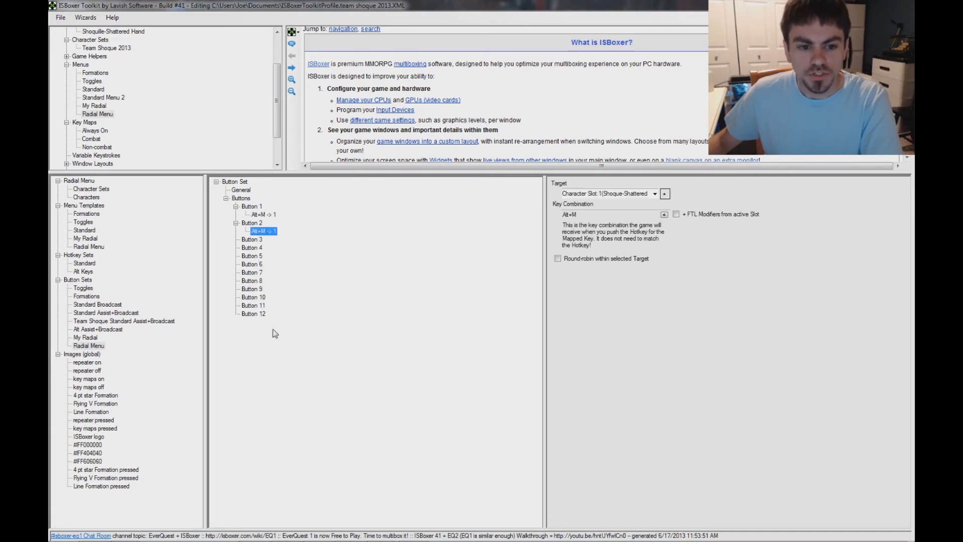
right_click(251, 240)
click(293, 494)
right_click(254, 256)
click(293, 505)
right_click(252, 272)
click(294, 522)
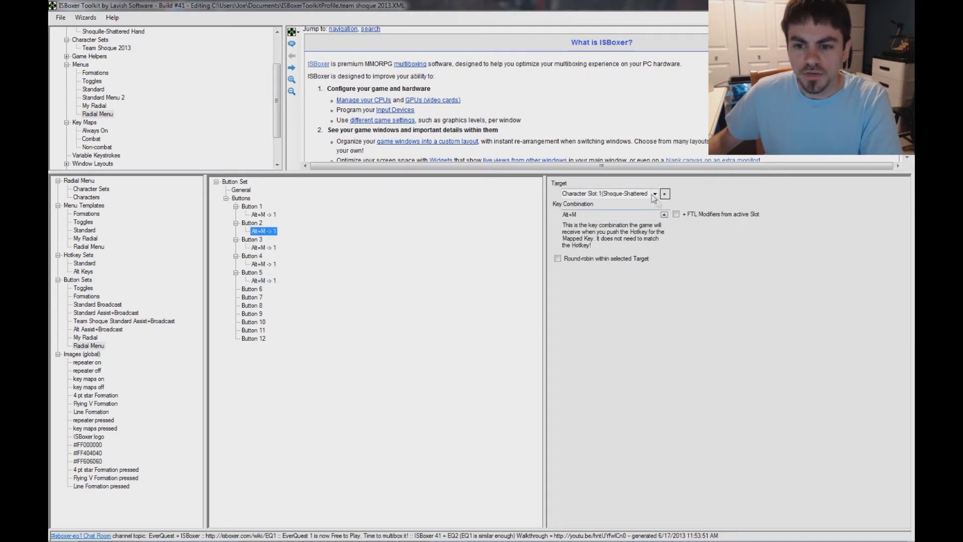
Retarget the Alt+M actions of Buttons 2, 3, 4 and 5 to Character Slots 2, 3, 4 and 5 respectively.
click(608, 232)
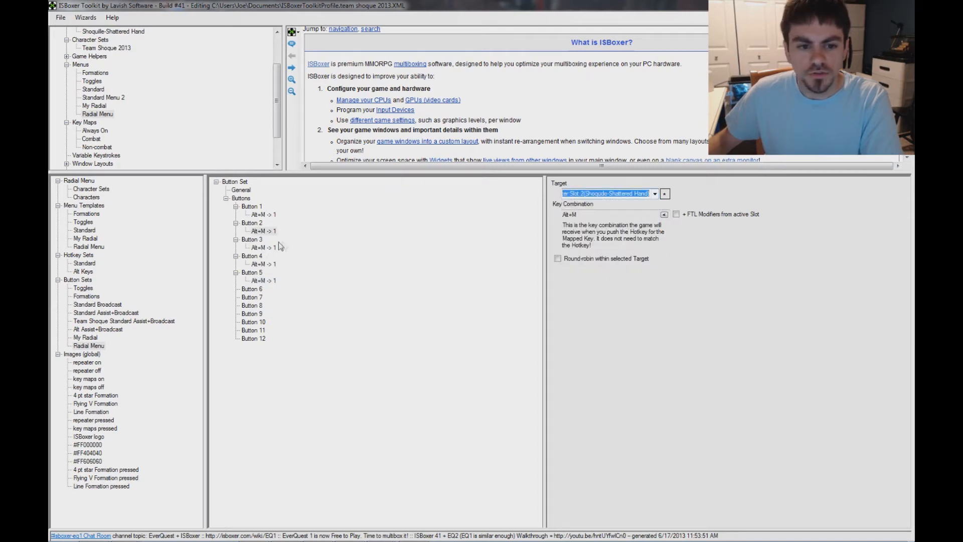
click(655, 193)
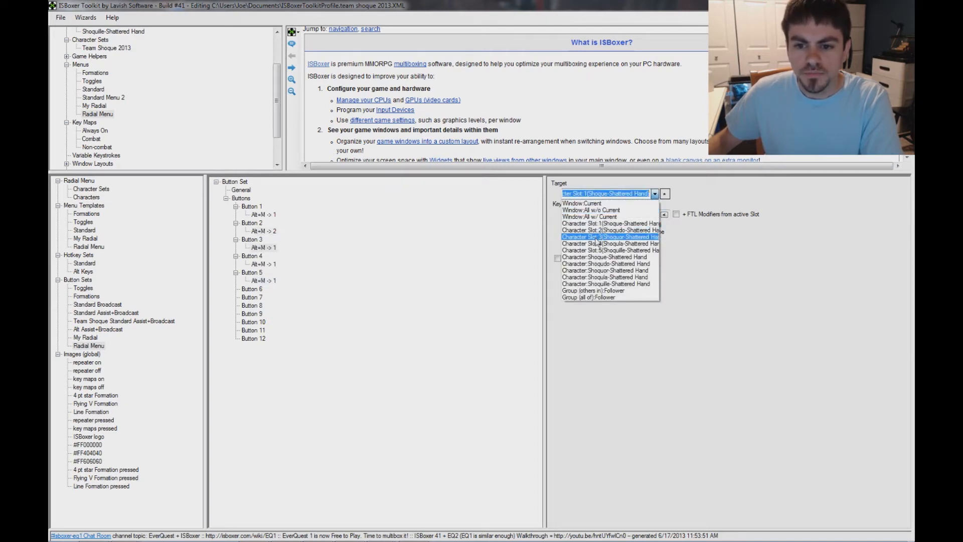
click(596, 238)
click(264, 264)
click(654, 194)
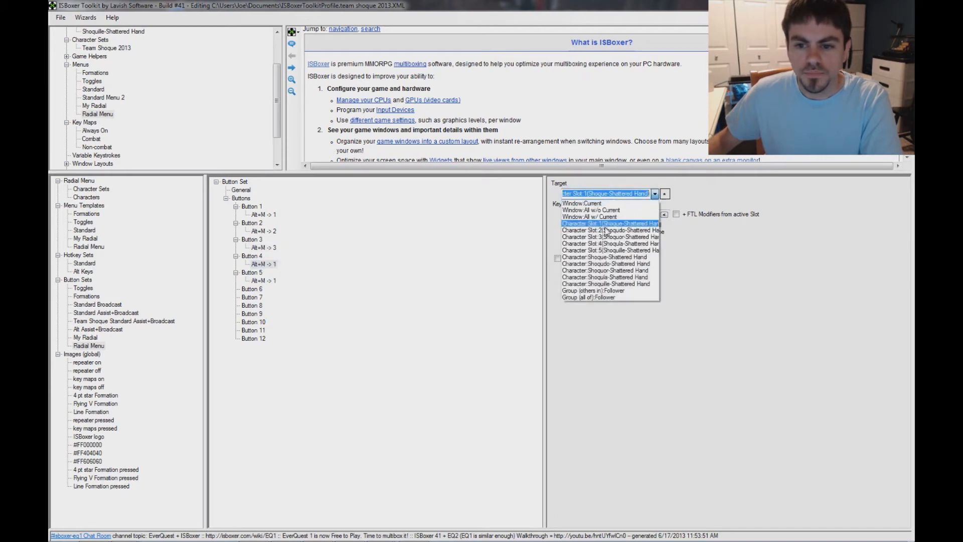
click(609, 244)
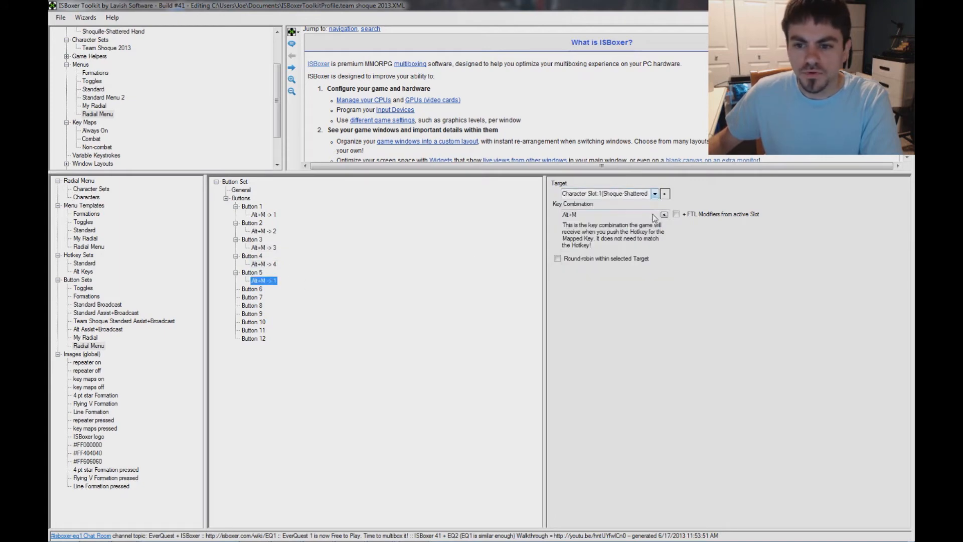
click(654, 194)
click(602, 249)
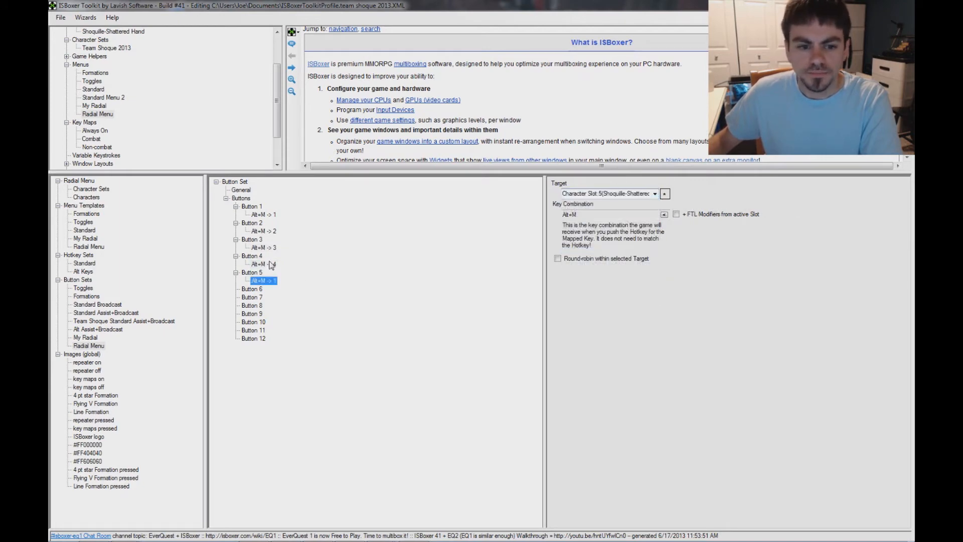
click(238, 183)
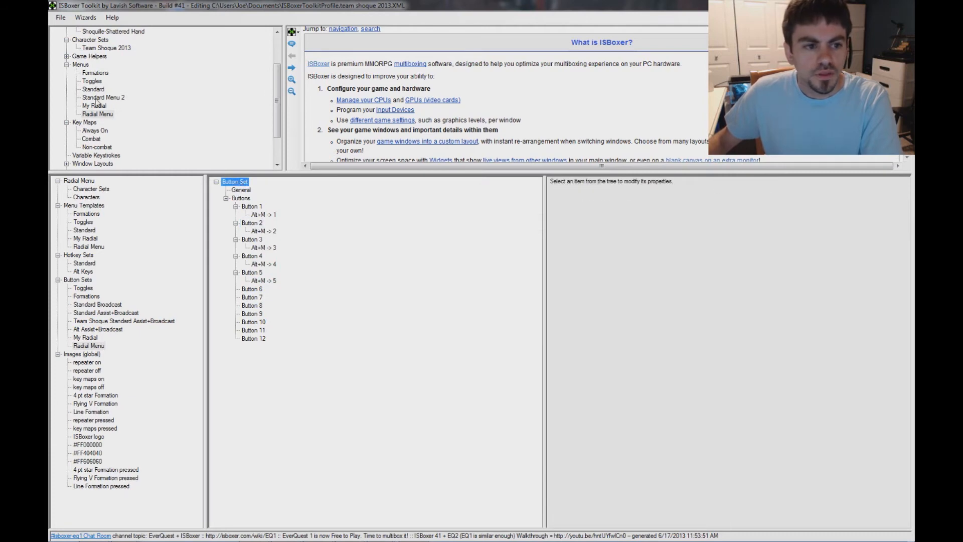
Assign the Radial Menu button set to the Radial Menu.
click(97, 113)
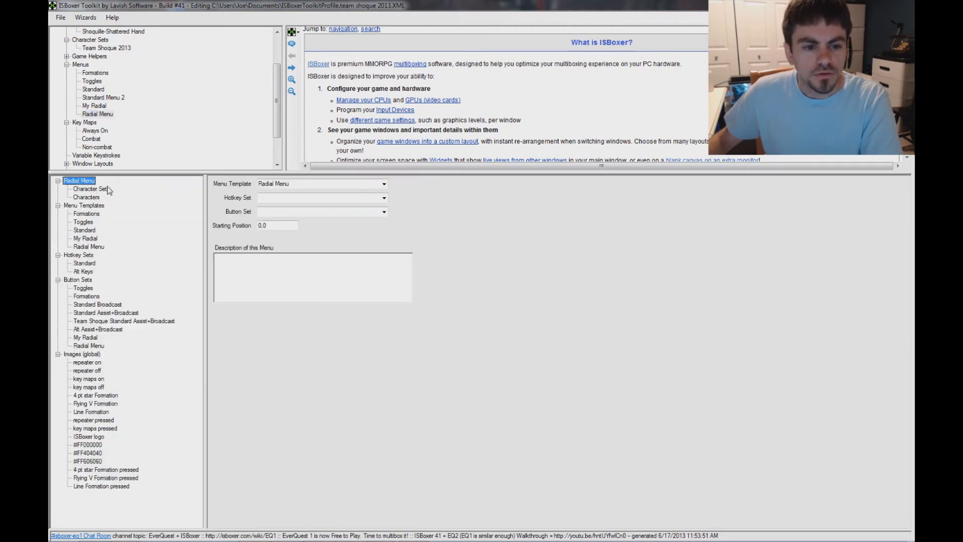
click(388, 212)
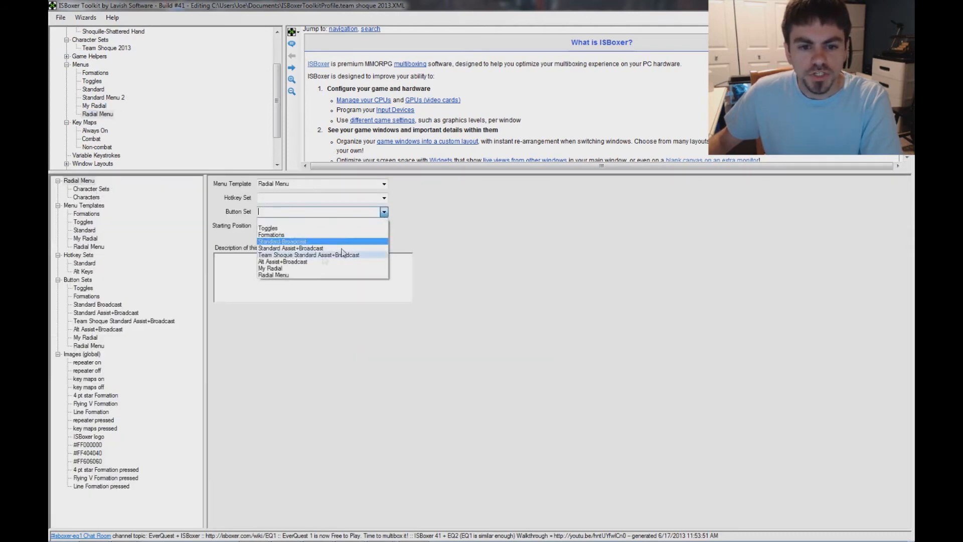
click(283, 281)
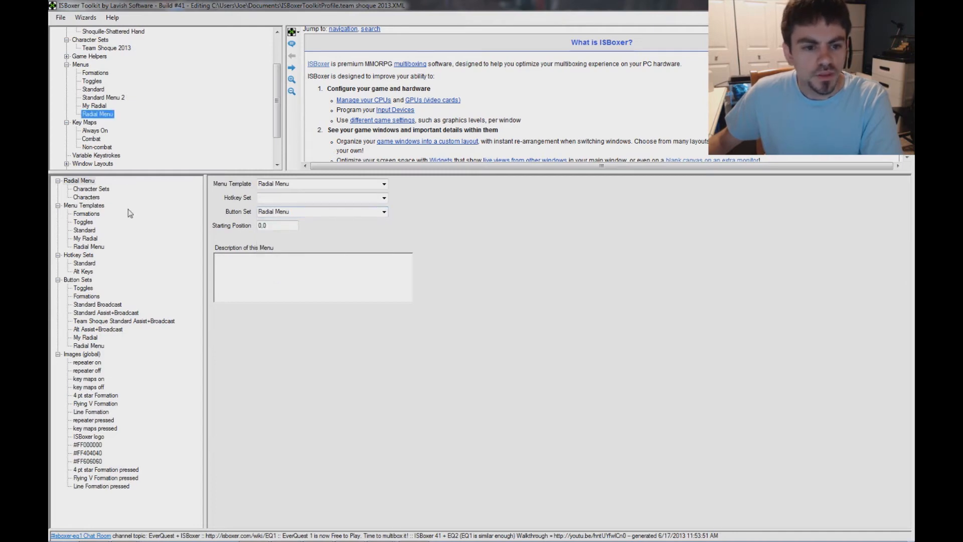
Review the Radial Menu's template and button set, plus the Radial Toggle mapped key in the Always On key map.
click(89, 246)
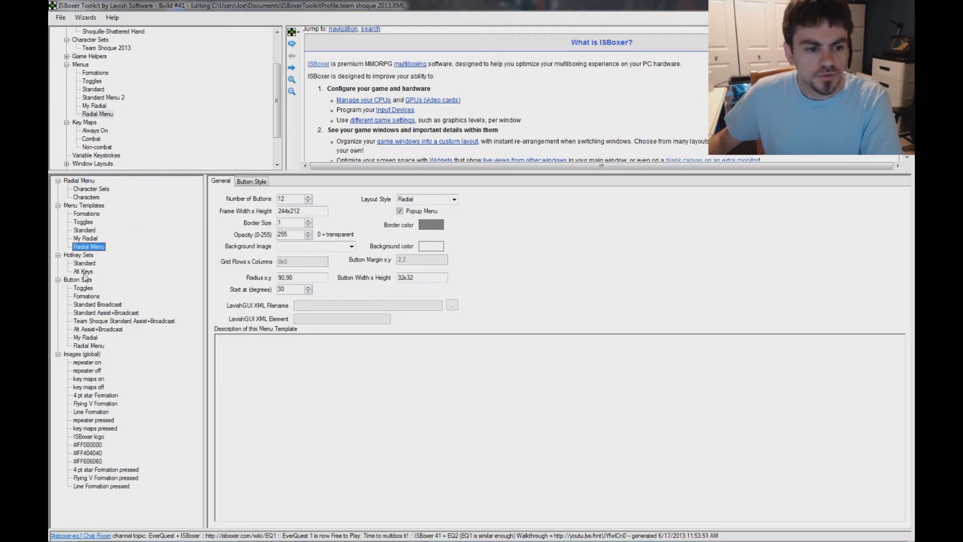
click(89, 346)
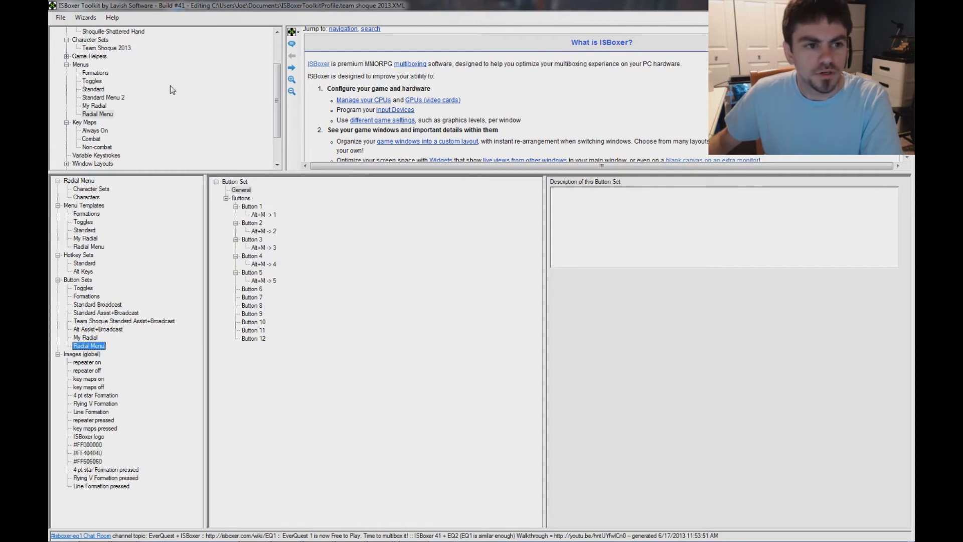
click(98, 106)
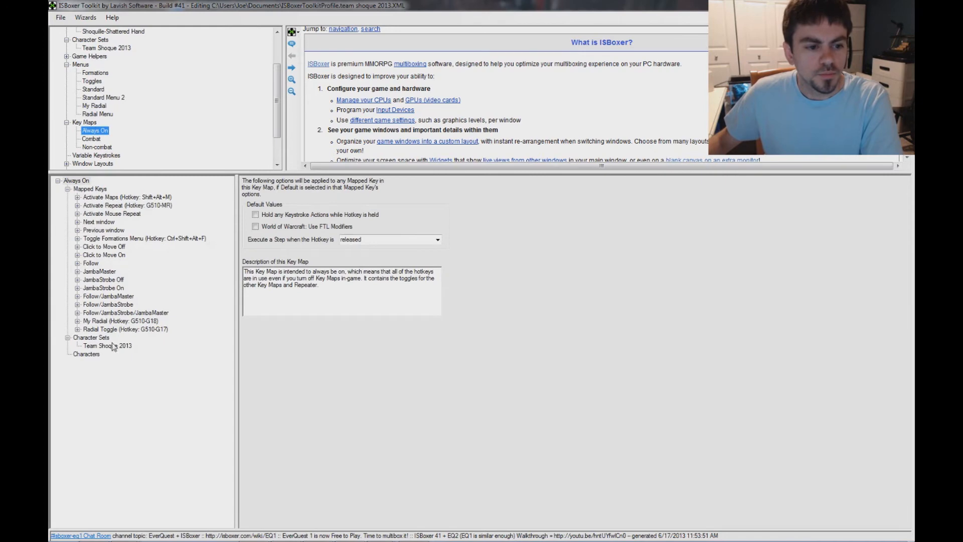
click(111, 330)
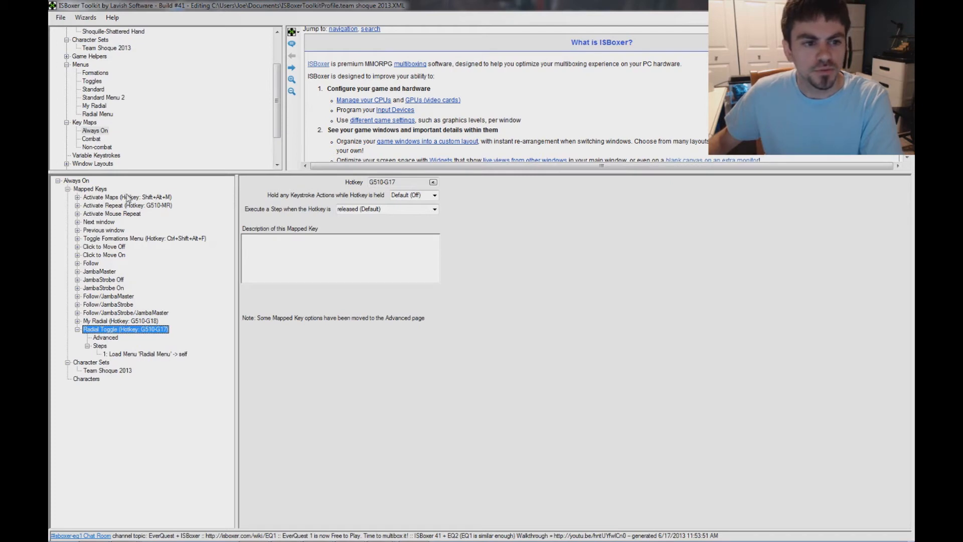
Export the whole profile configuration to Inner Space and dismiss the confirmation.
click(59, 17)
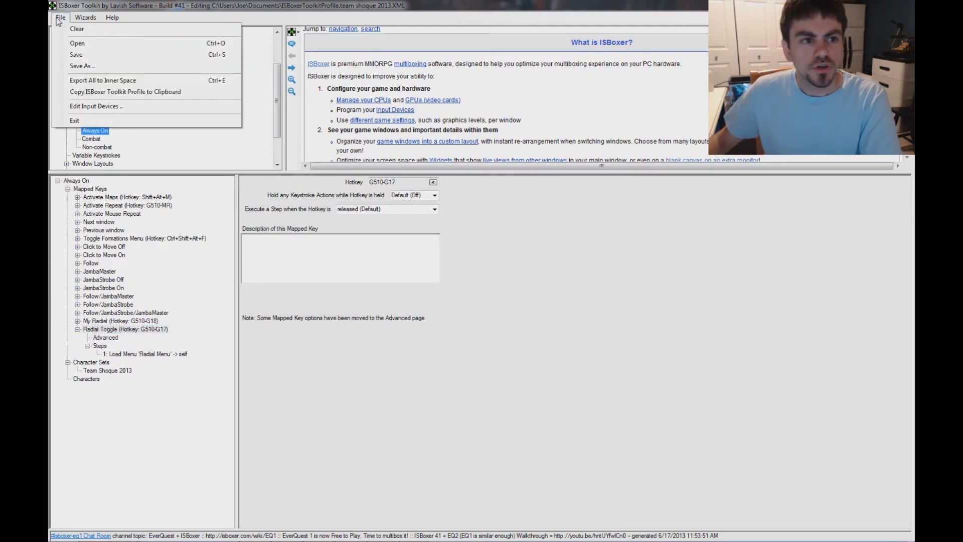
click(89, 57)
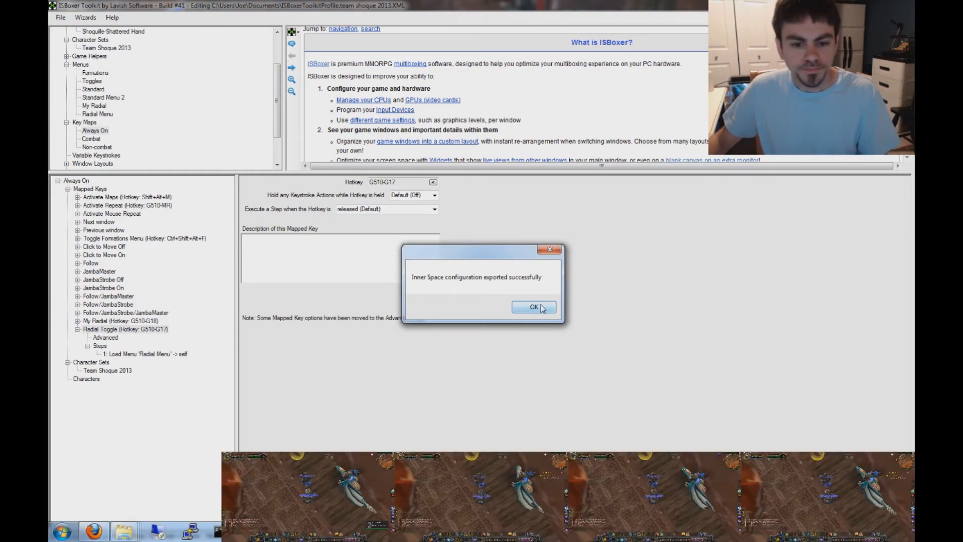
click(545, 307)
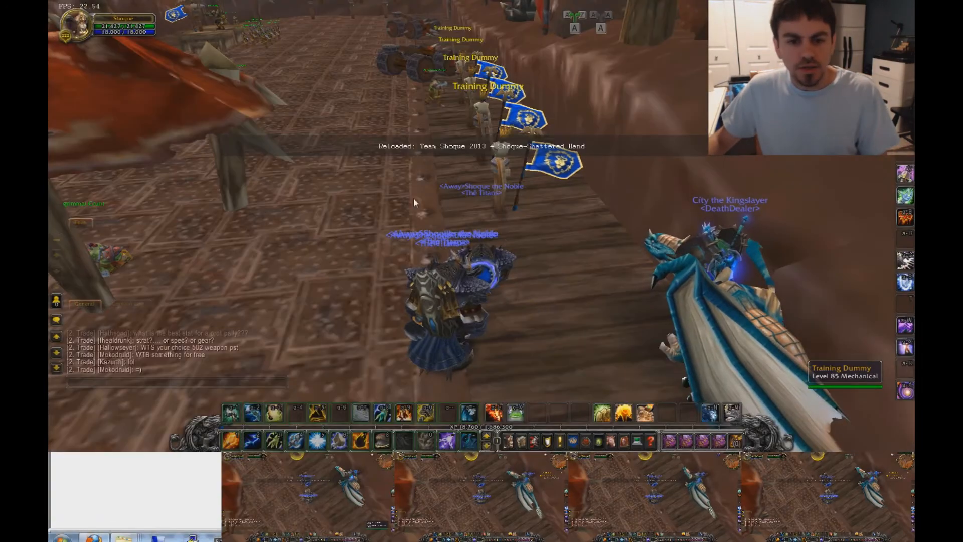
In World of Warcraft, turn broadcasting on, make all characters jump, and turn broadcasting off again.
key(shift+alt+r)
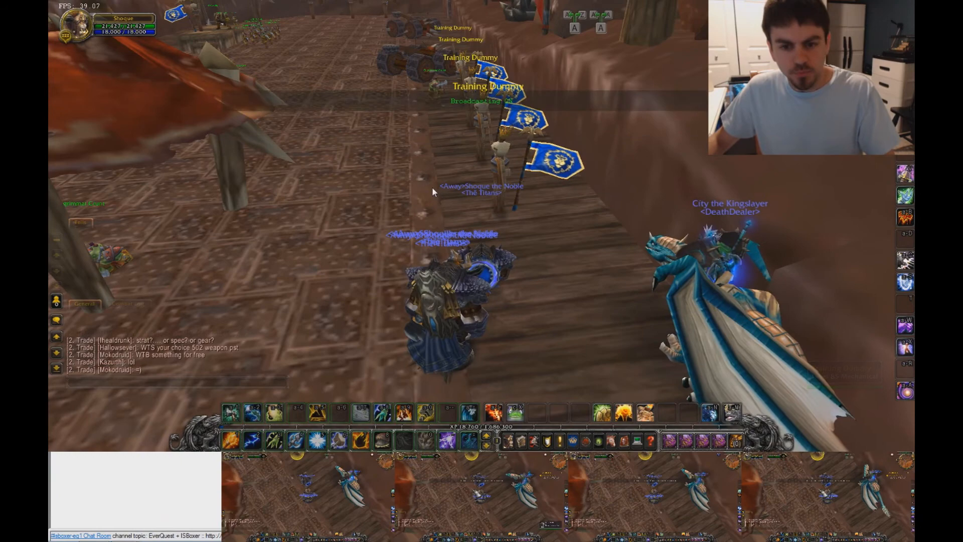
key(space)
key(shift+alt+r)
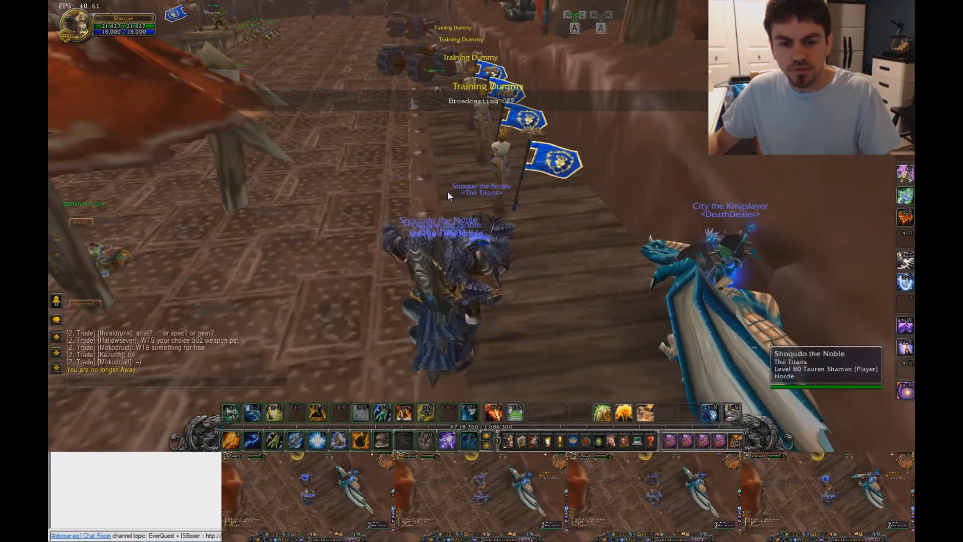
Test the radial menu in the game by triggering individual character buttons, including 5 and 4, reopening the menu for each one.
key(ctrl+m)
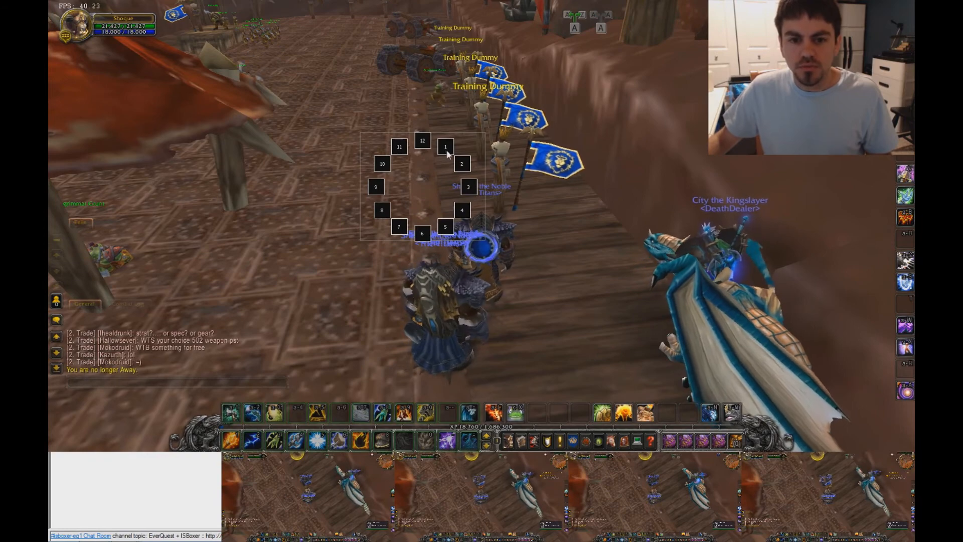
click(461, 162)
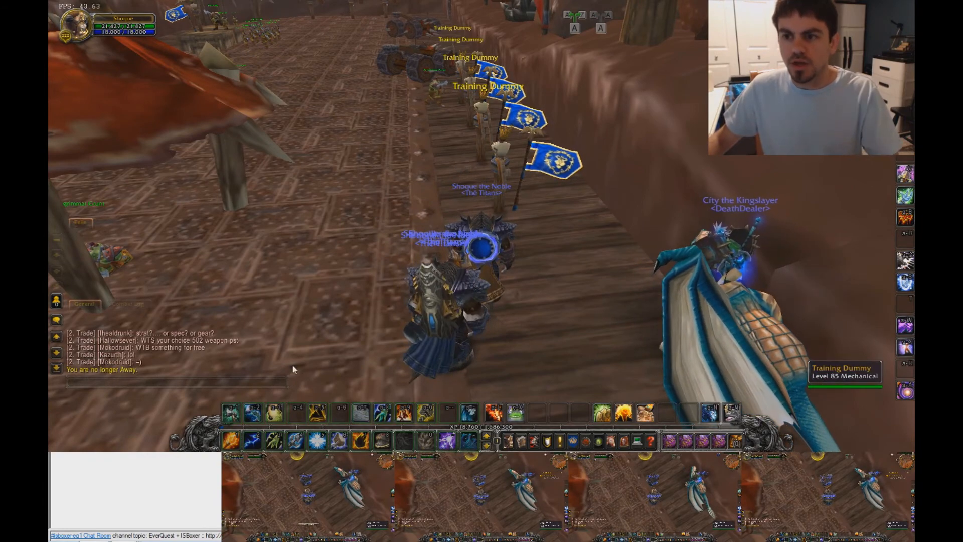
key(space)
key(space)
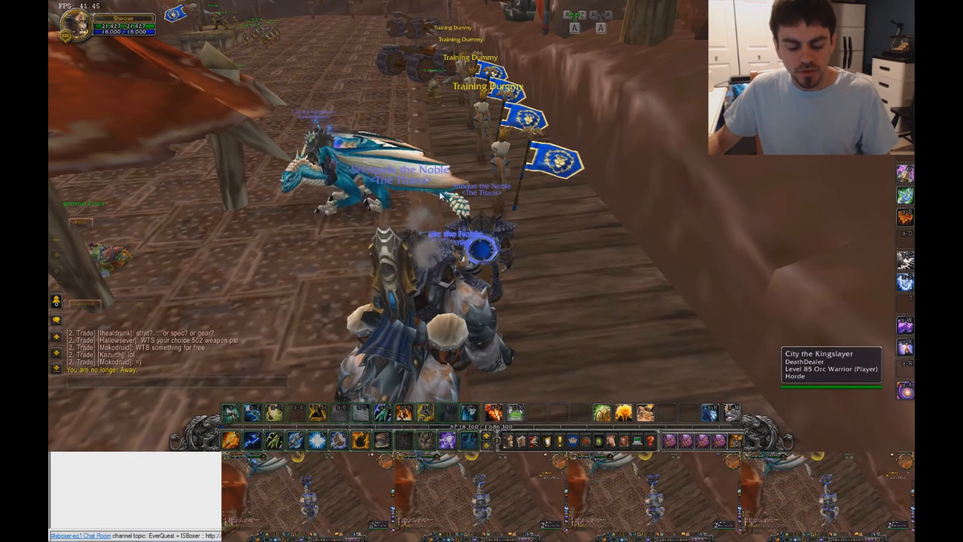
key(ctrl+m)
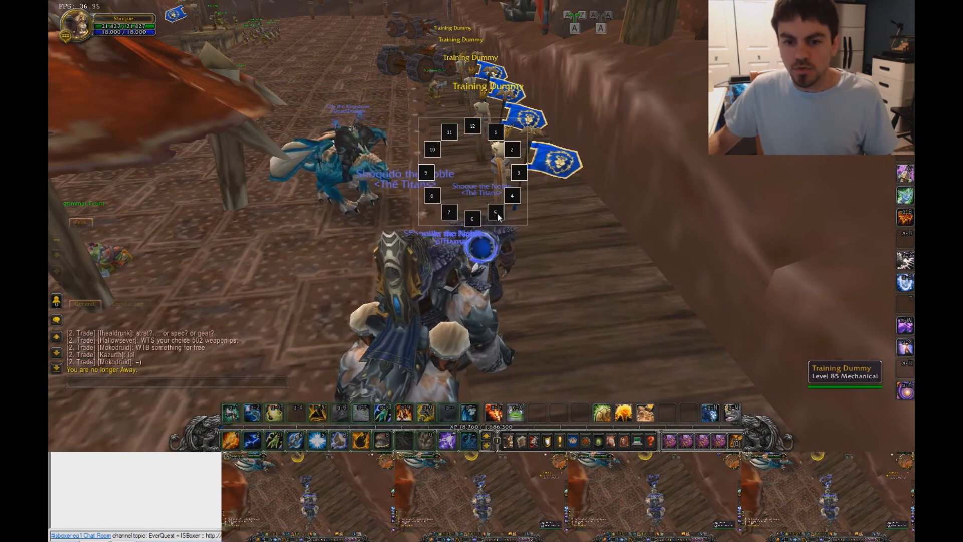
click(474, 217)
key(ctrl+m)
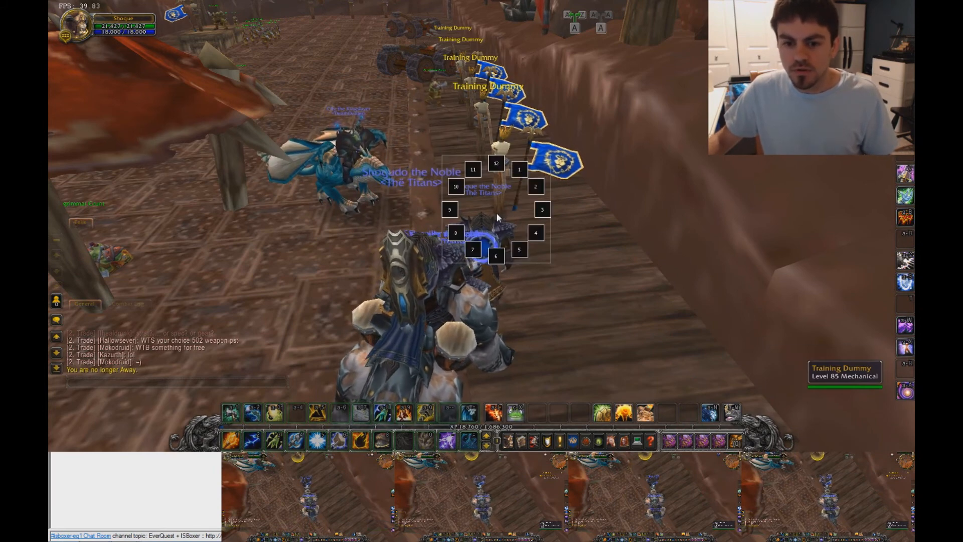
click(517, 252)
key(ctrl+m)
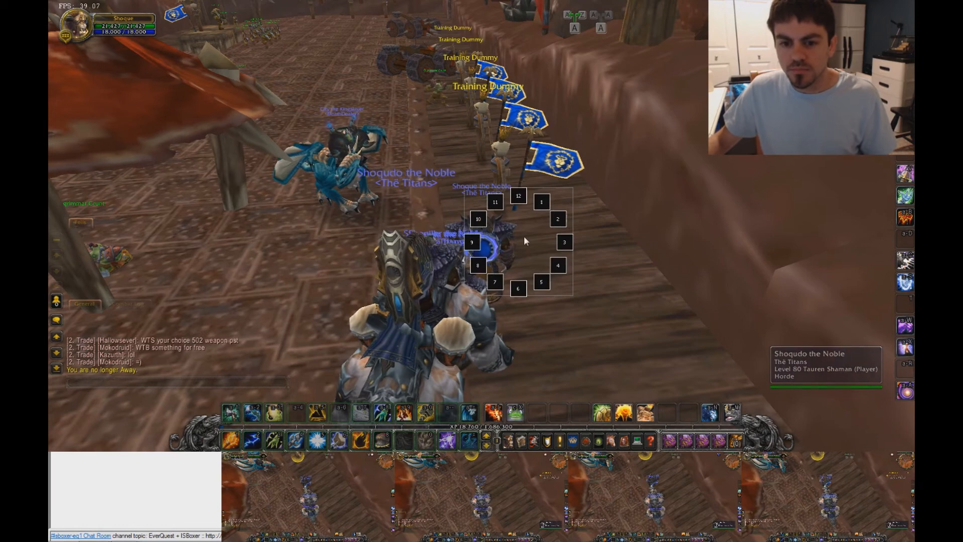
click(555, 266)
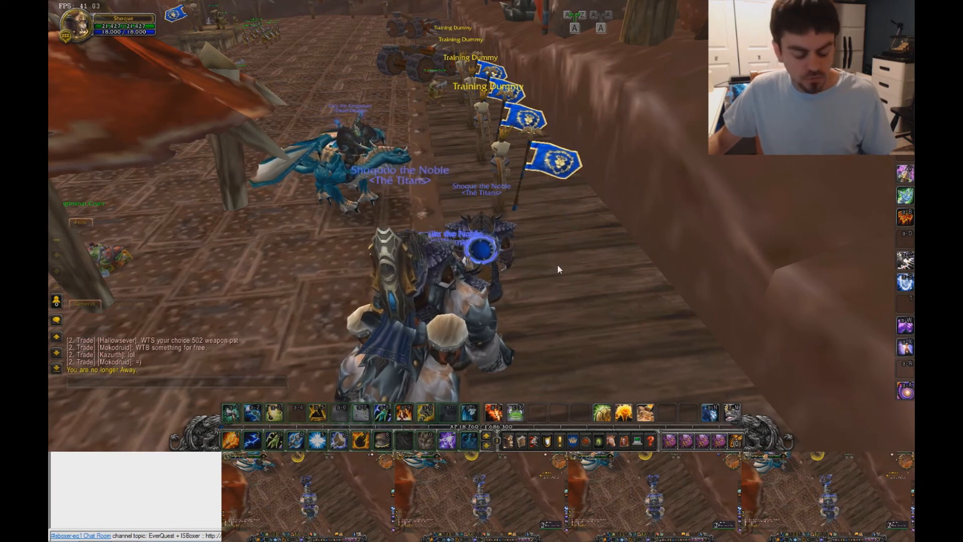
Trigger Buttons 5, 4 and 3 of the radial menu one after another, reopening it for each.
key(ctrl+m)
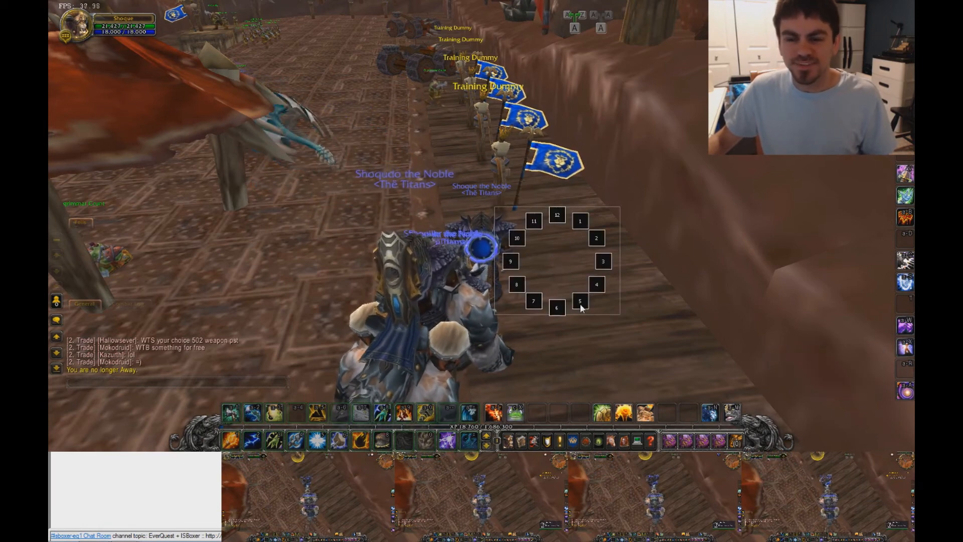
click(580, 302)
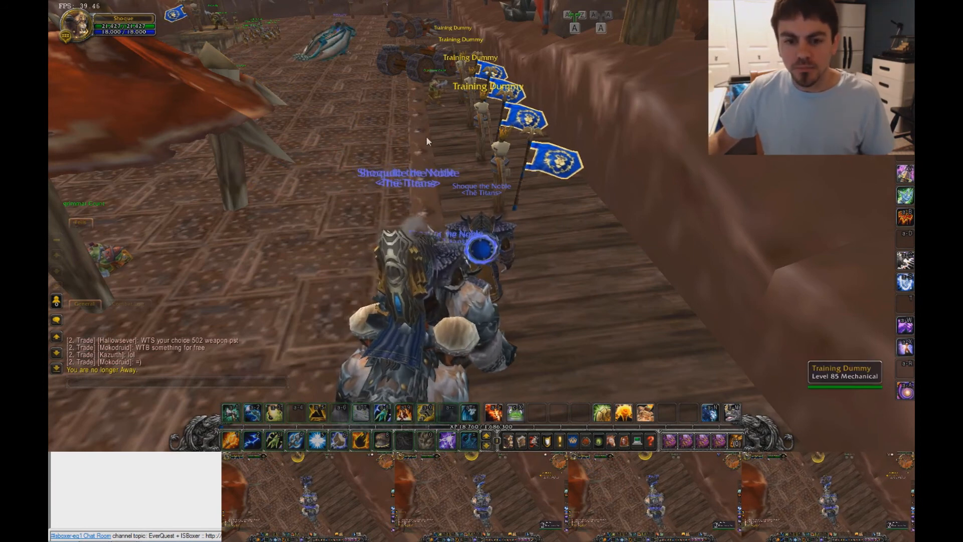
key(ctrl+m)
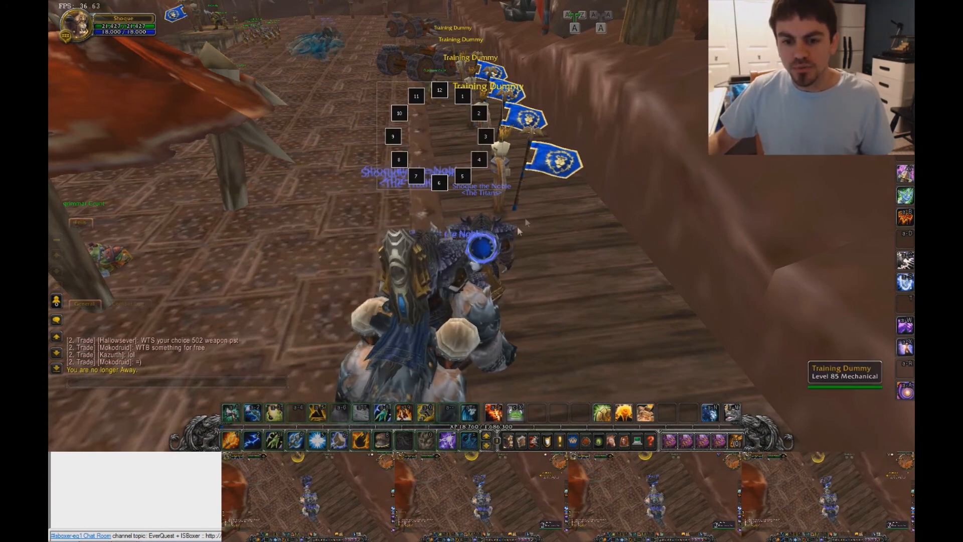
click(479, 159)
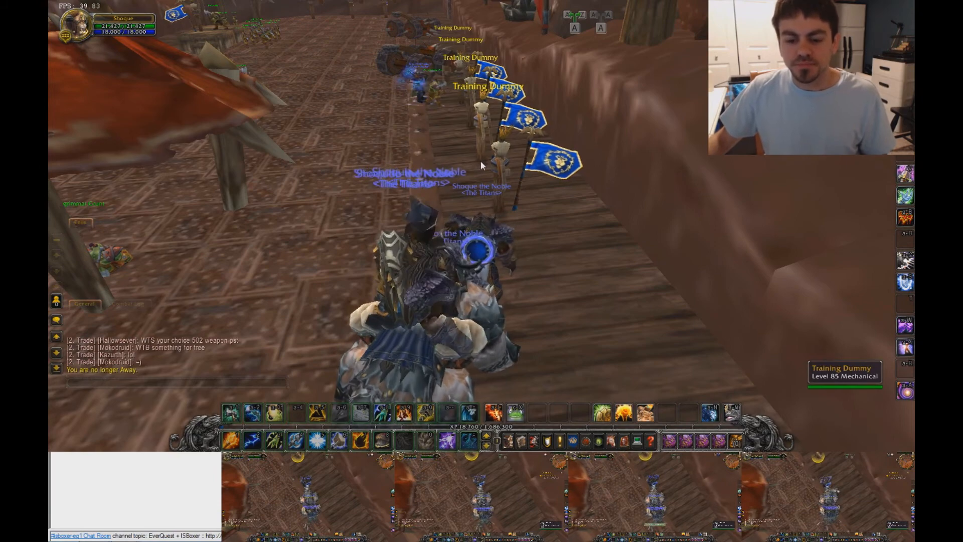
key(ctrl+m)
click(530, 161)
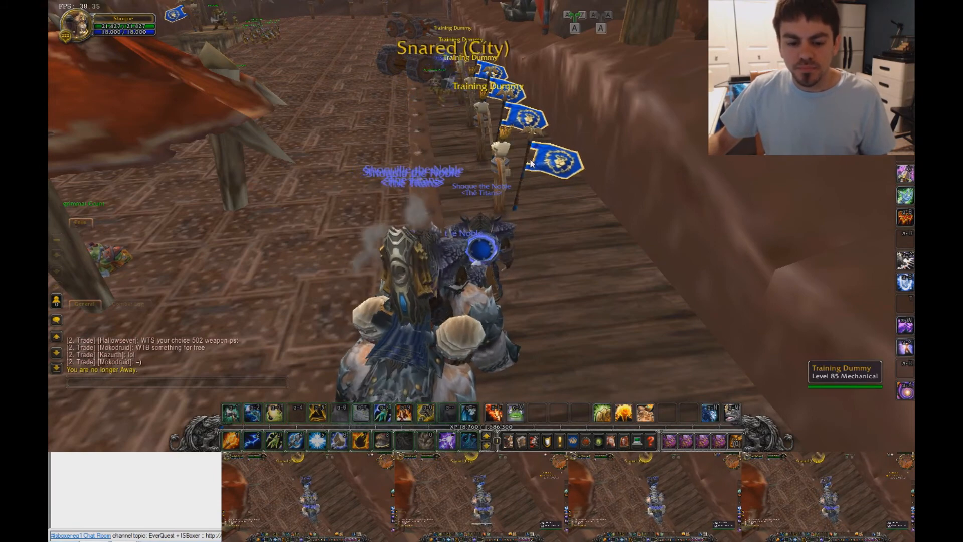
Move the main character away from the group, summon its Great White Kodo mount and turn the camera around it.
drag(531, 163, 482, 229)
key(w)
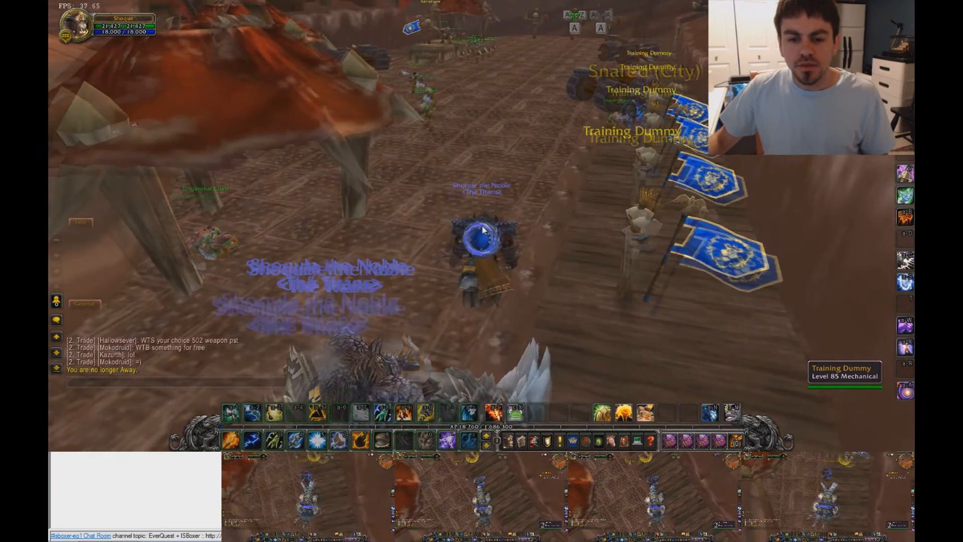
key(a)
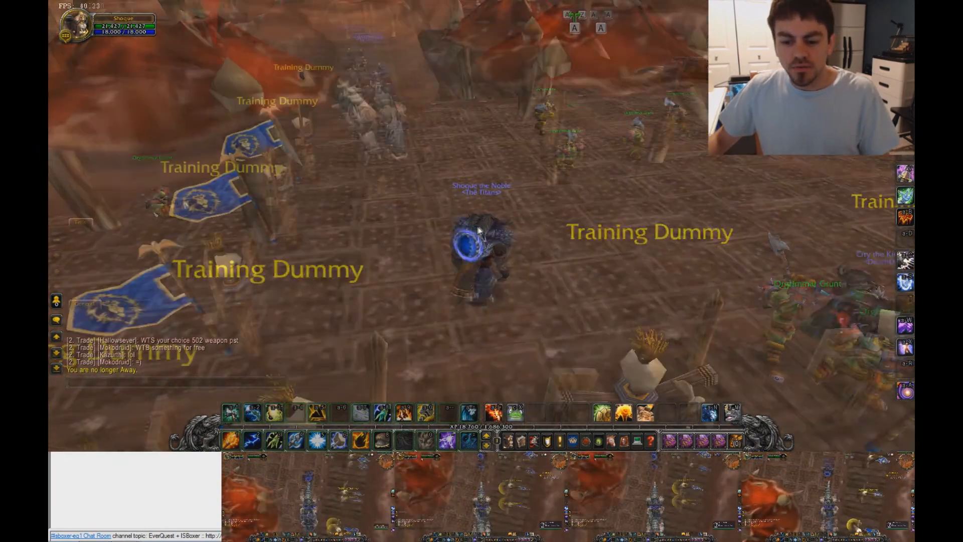
key(alt+m)
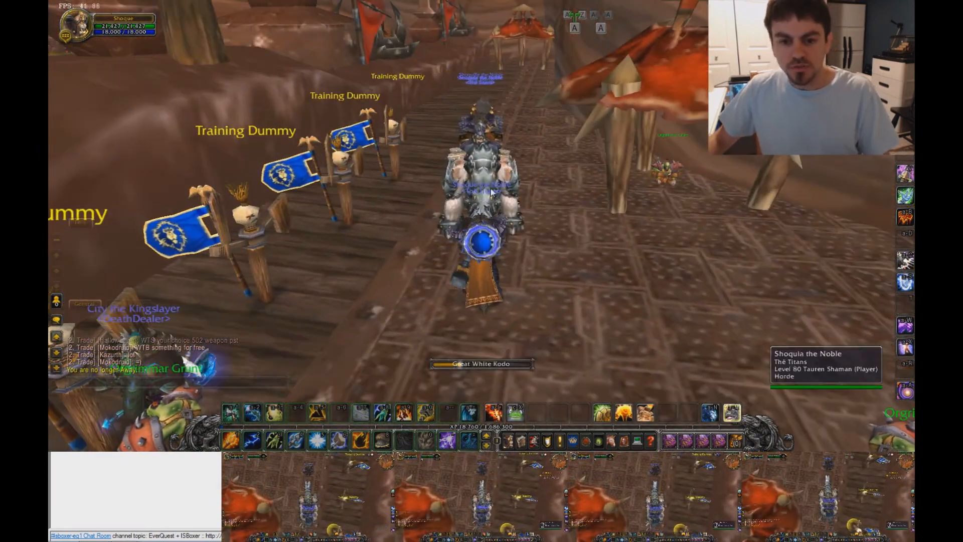
drag(483, 226, 482, 227)
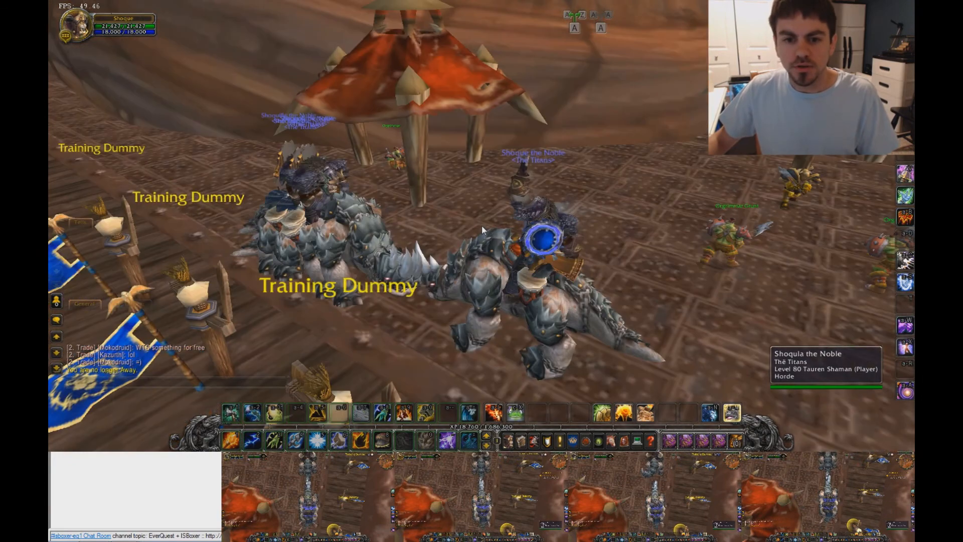
Switch back to ISBoxer Toolkit and review the Radial Menu's settings, its menu template and its button set.
key(alt+Tab)
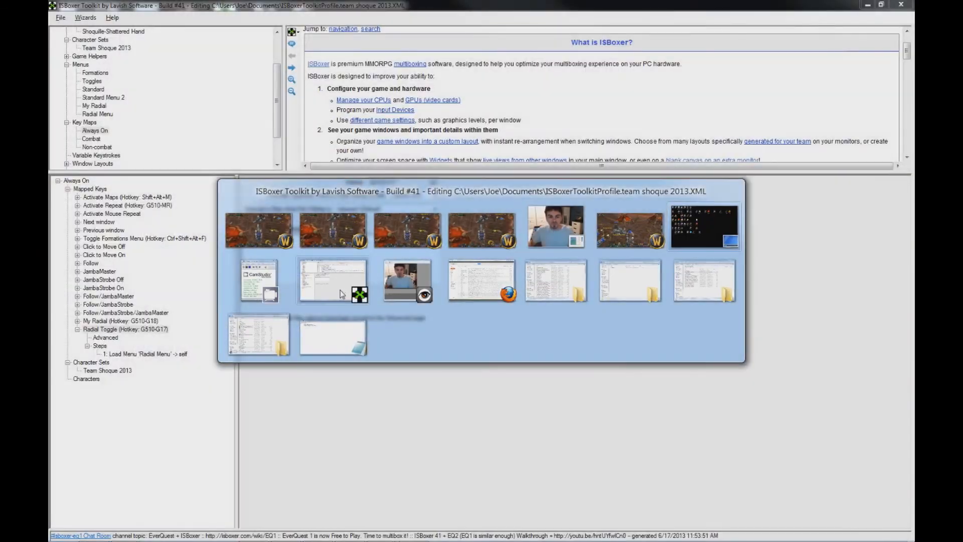
click(369, 283)
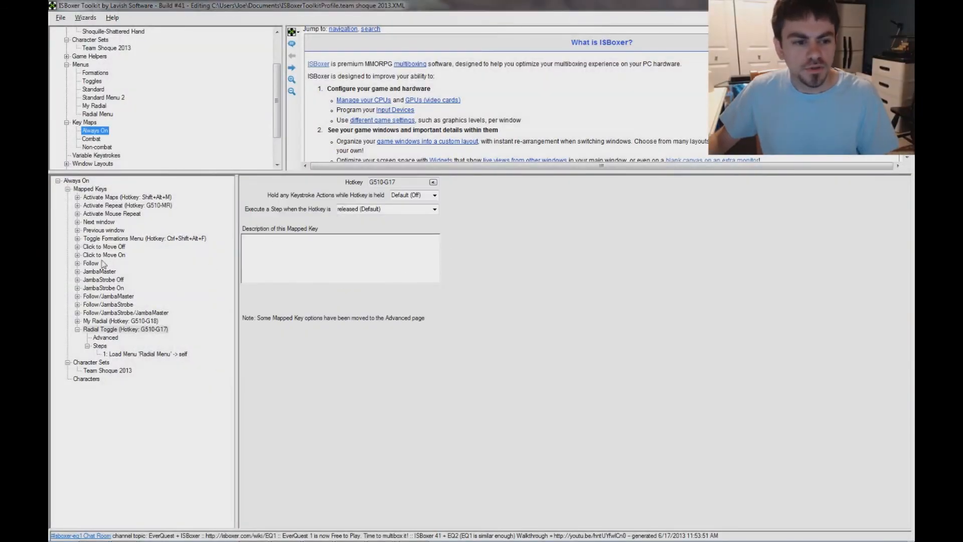
scroll(130, 165, down, 2)
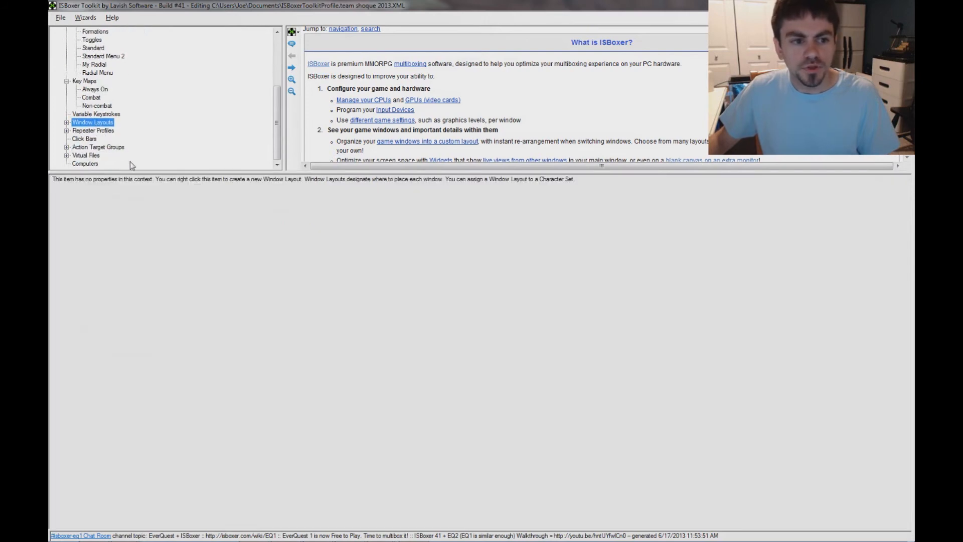
click(99, 106)
click(98, 97)
click(98, 73)
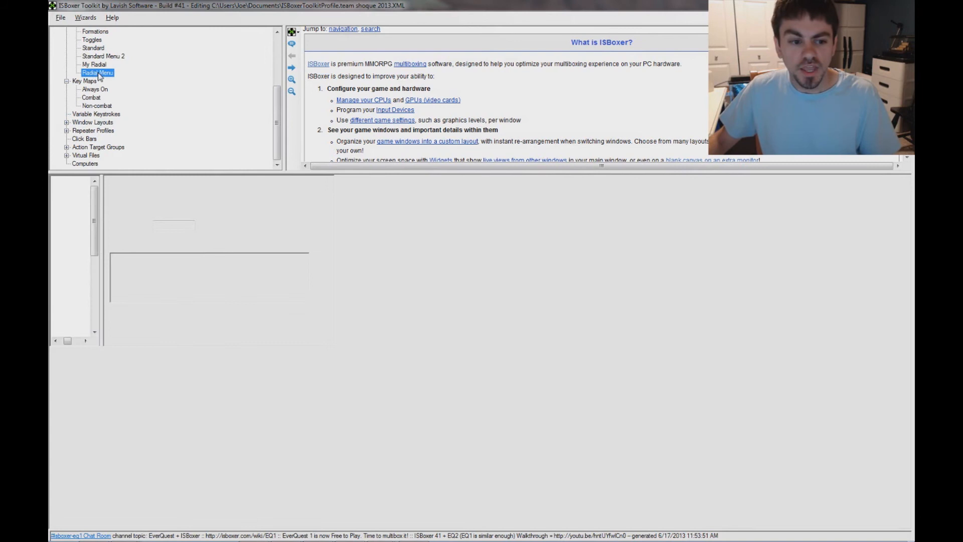
click(89, 189)
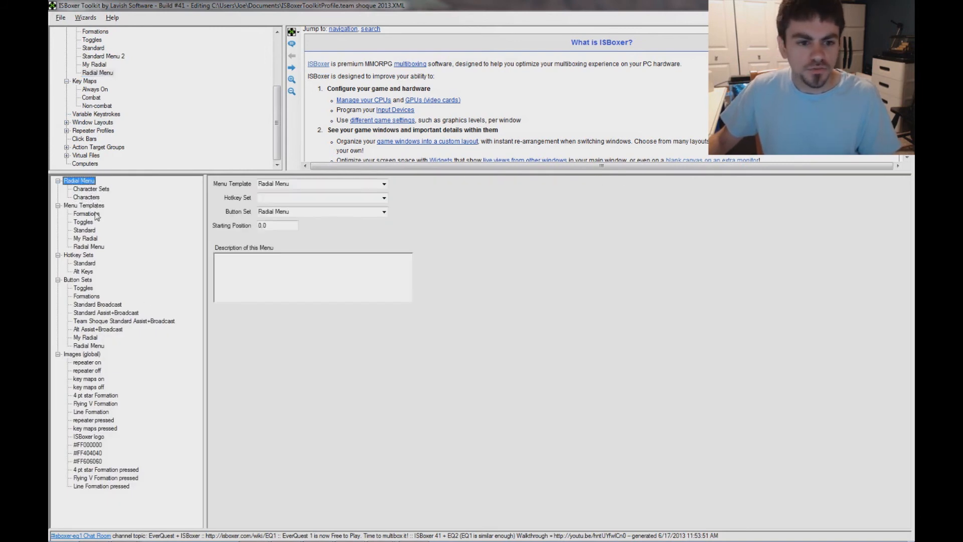
click(92, 247)
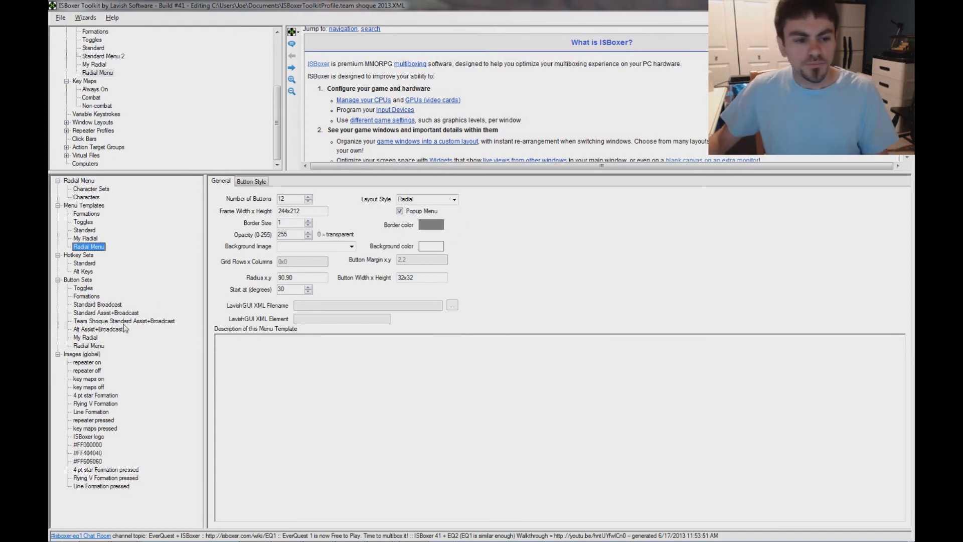
click(93, 346)
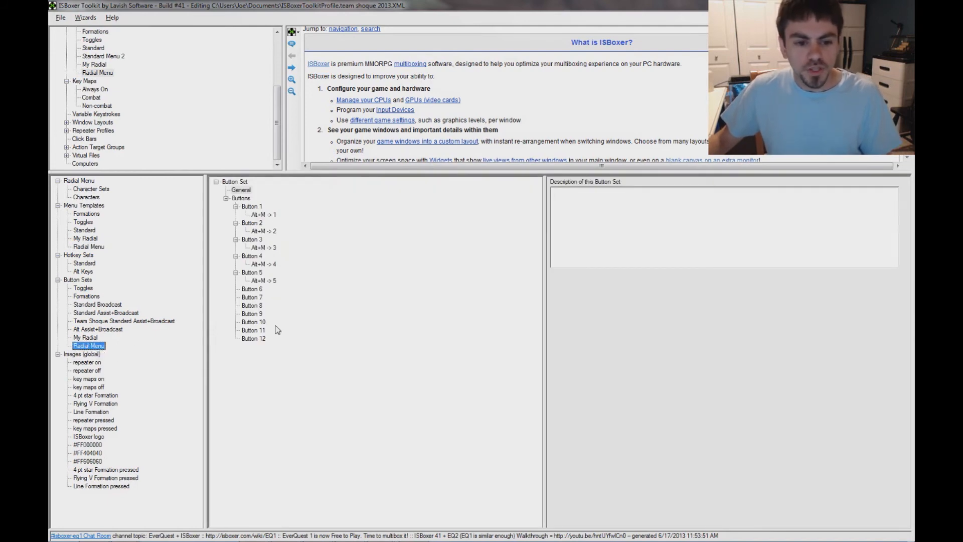
Add a Menu State action to Button 12 of the Radial Menu button set that loads the My Radial menu in the current window.
click(253, 339)
right_click(257, 343)
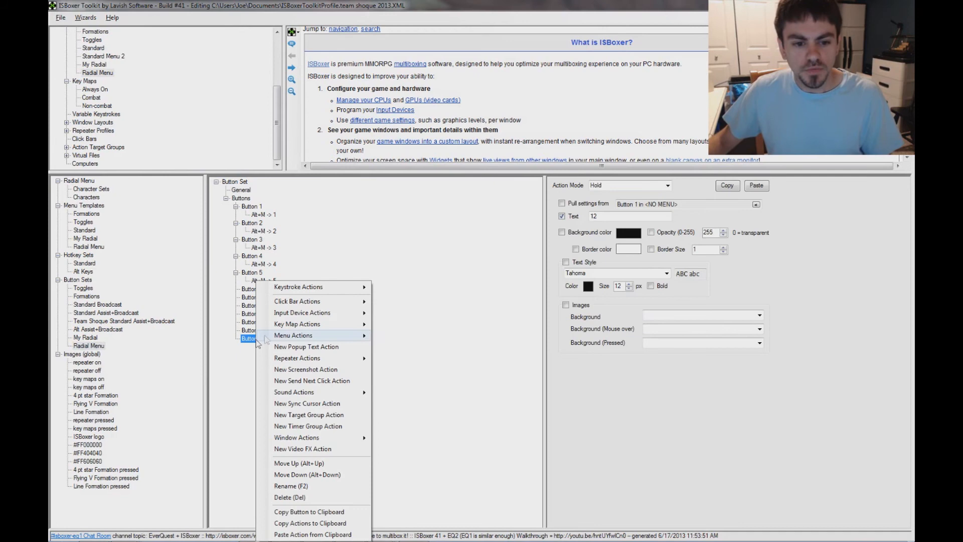
mouse_move(315, 338)
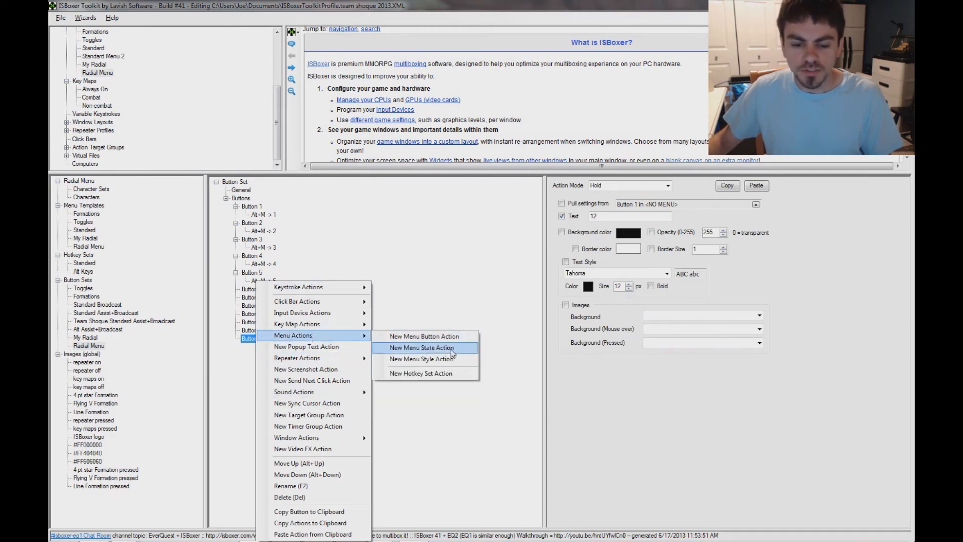
click(410, 349)
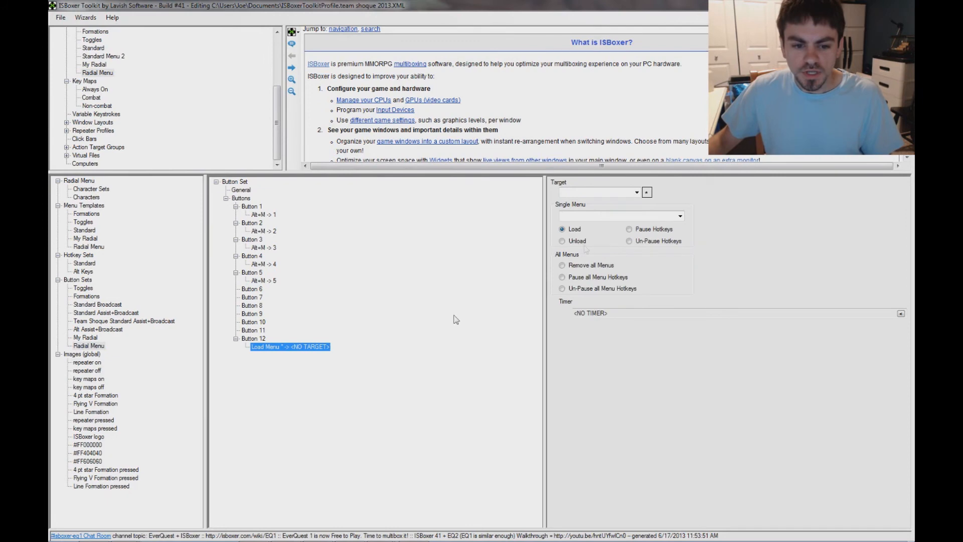
click(636, 192)
click(621, 201)
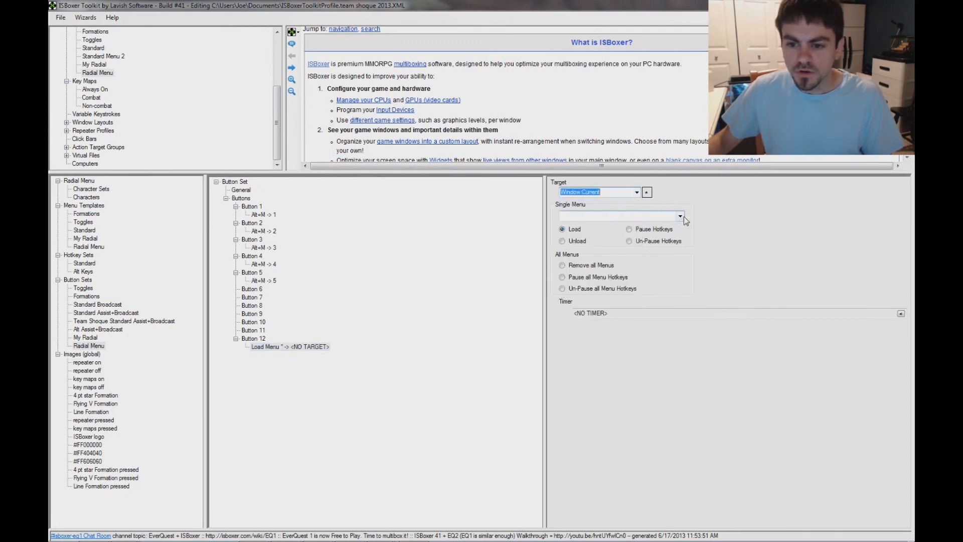
click(679, 216)
click(583, 259)
click(250, 339)
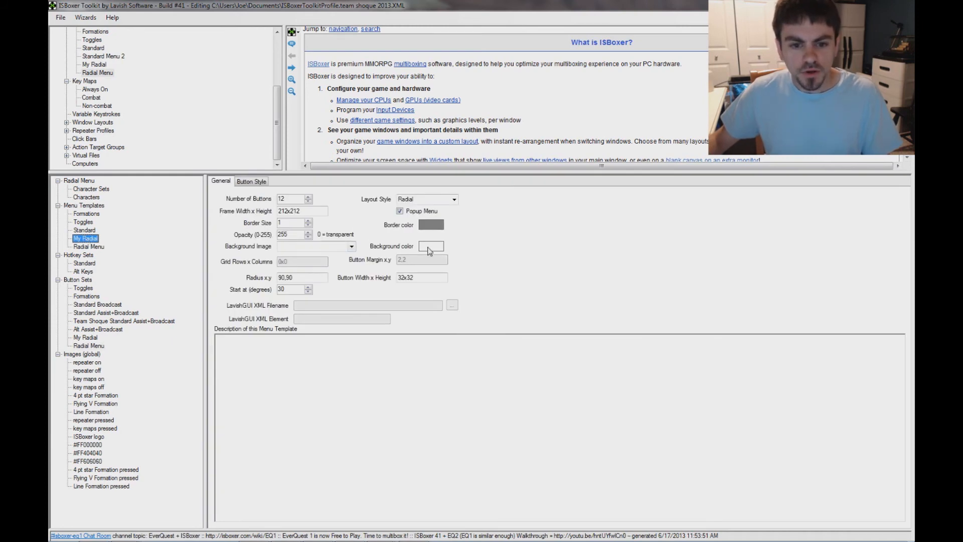
Set the My Radial template's background color to red with alpha 255 and red 255, and export the updated profile.
click(429, 248)
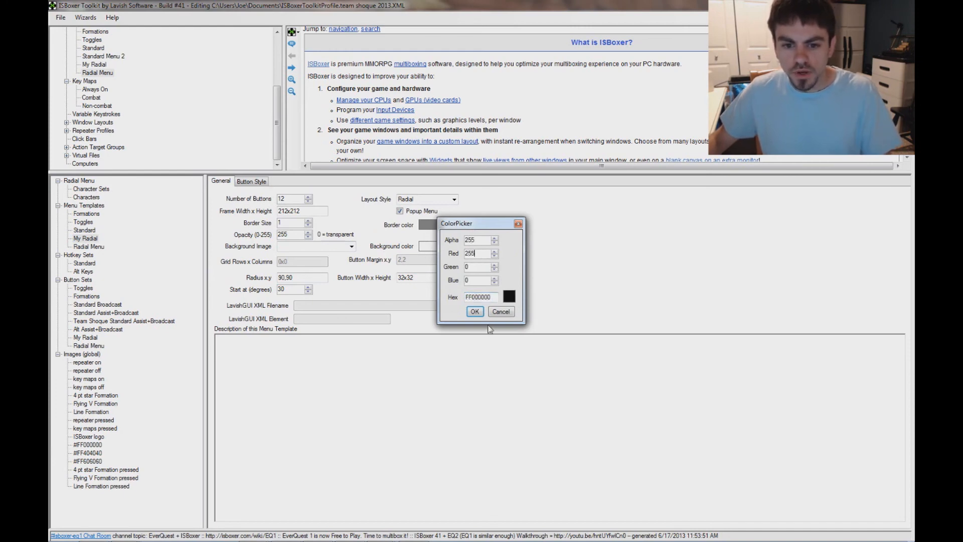
click(476, 314)
key(alt+f)
key(s)
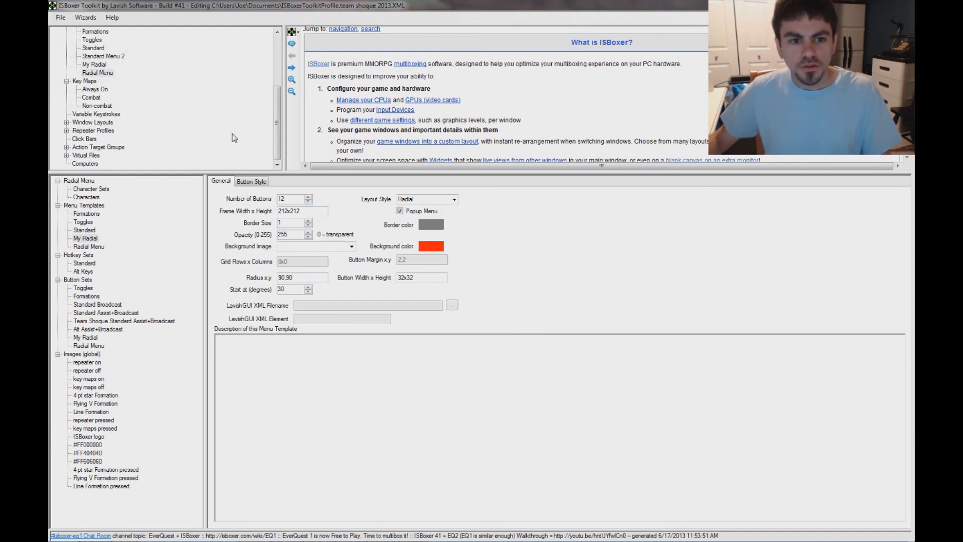
click(533, 307)
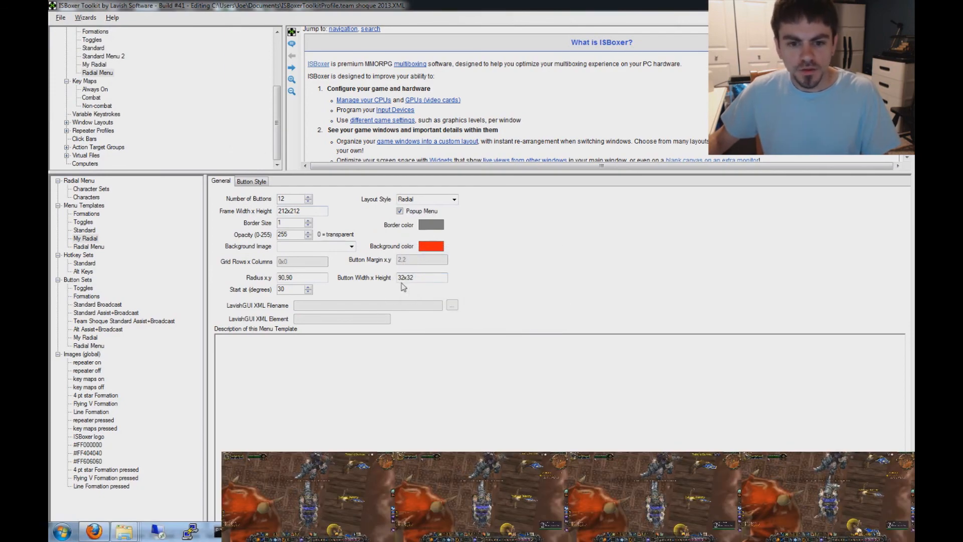
Switch to World of Warcraft, open the radial menu, trigger Button 12 to load the second radial menu and choose Button 1 in it.
key(ctrl+alt+2)
key(ctrl+alt+1)
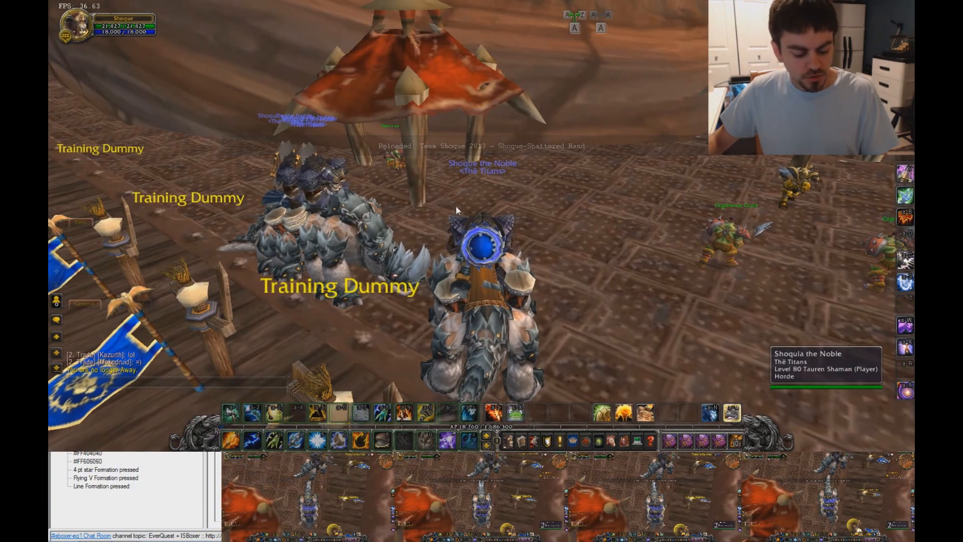
key(d)
middle_click(455, 205)
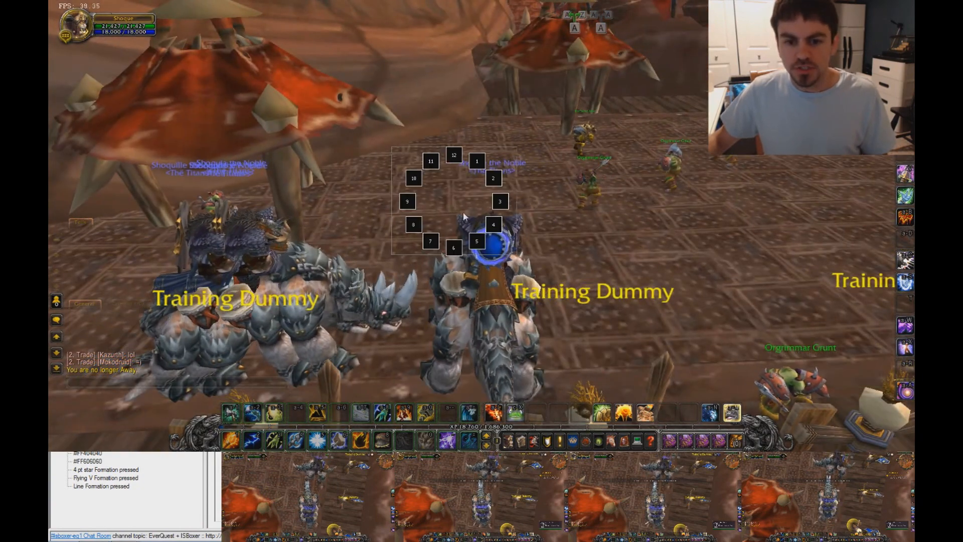
click(457, 154)
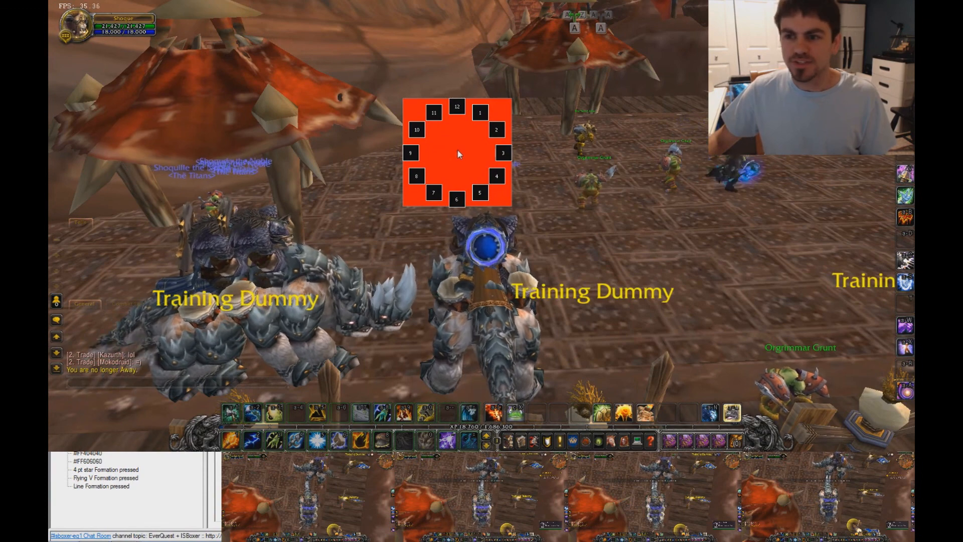
click(484, 118)
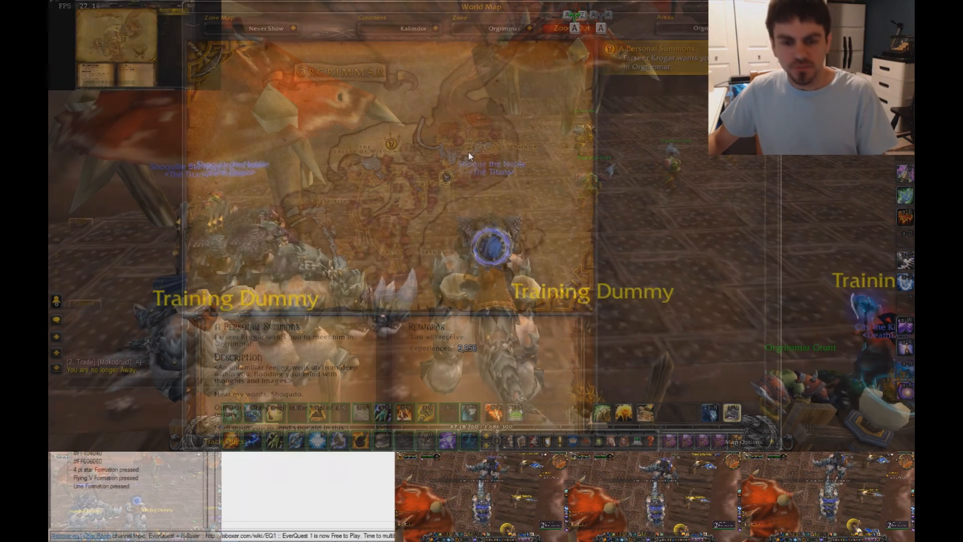
Return to the main character's window, trigger Button 1 of the reopened radial menu and summon the main character's mount.
key(ctrl+alt+1)
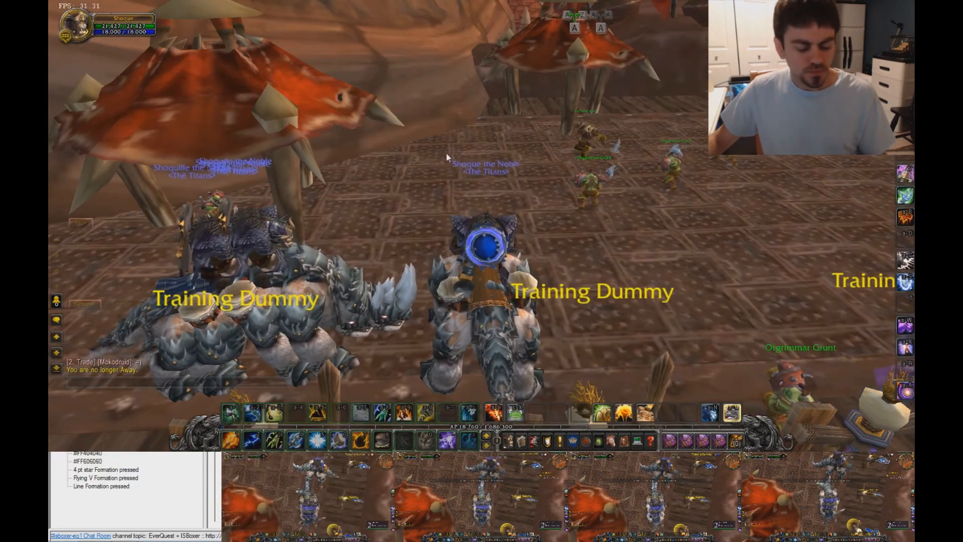
middle_click(434, 142)
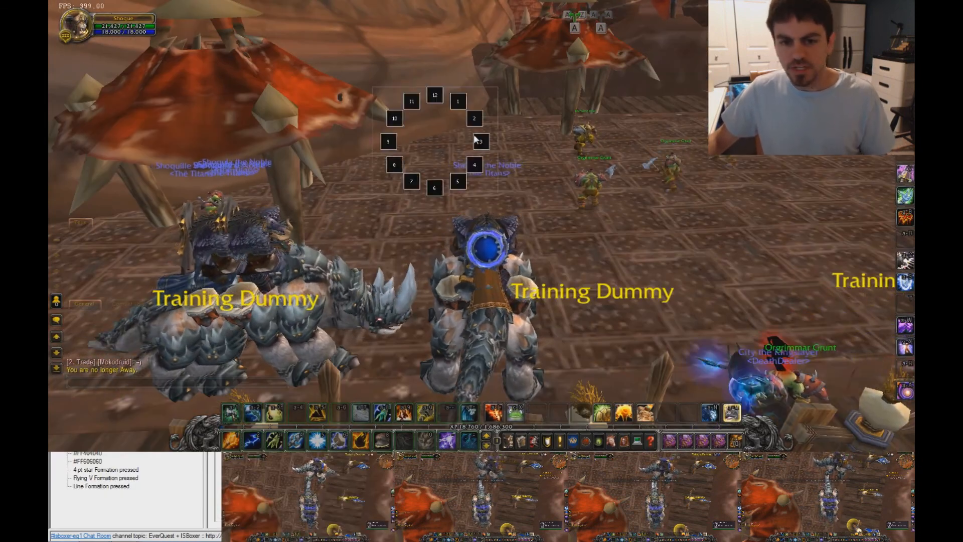
click(458, 102)
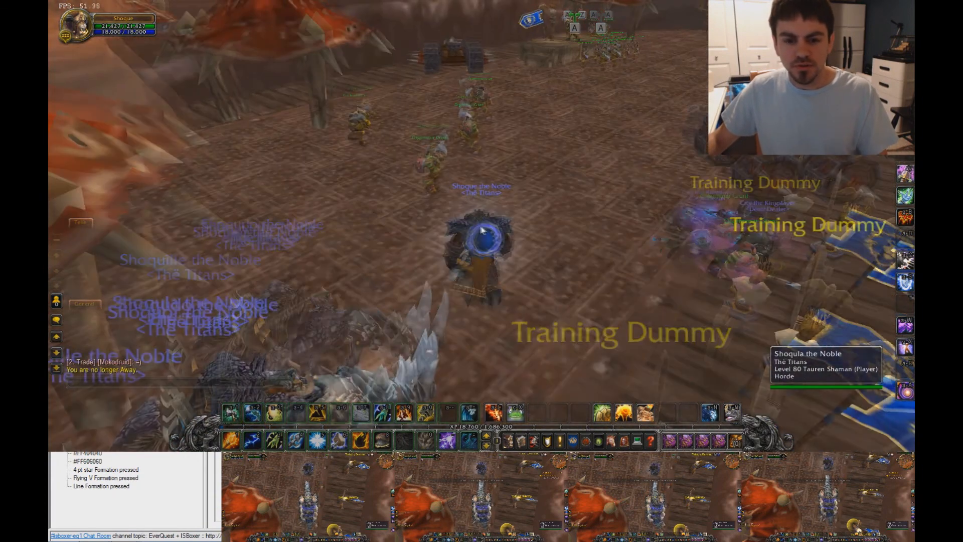
mouse_move(481, 228)
mouse_down()
mouse_move(470, 196)
mouse_move(481, 225)
mouse_up()
key(alt+m)
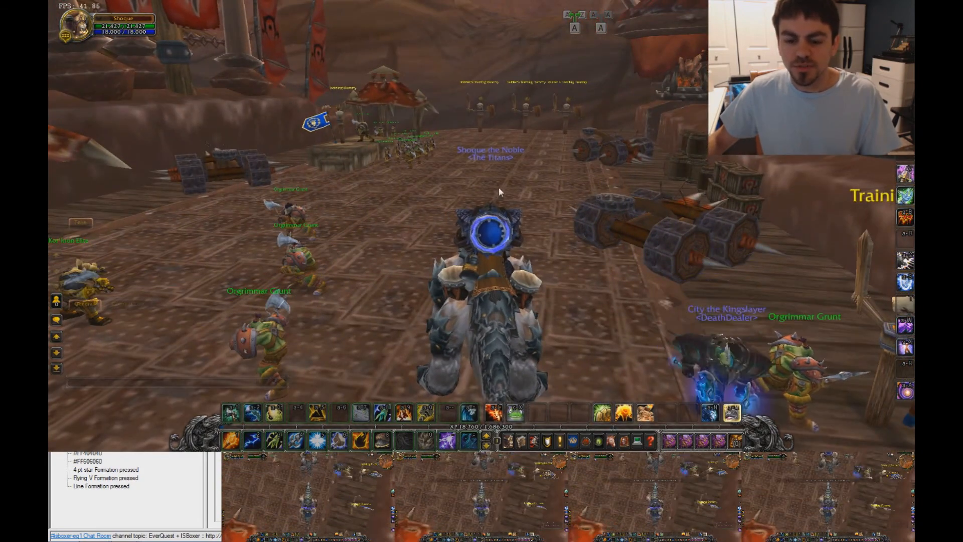